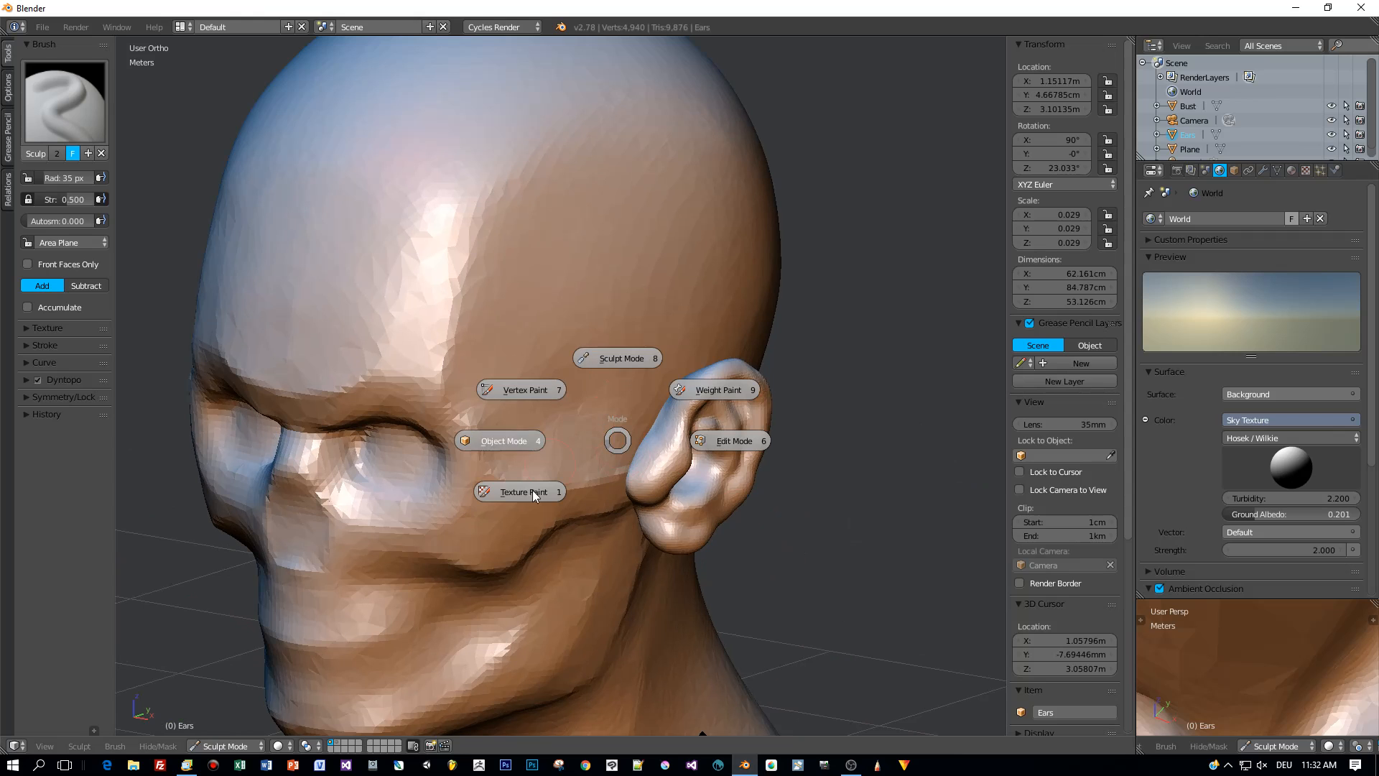
# Switch from Sculpt Mode to Object Mode with the ear selected and view the head from the front
pyautogui.click(507, 442)
pyautogui.press('Tab')
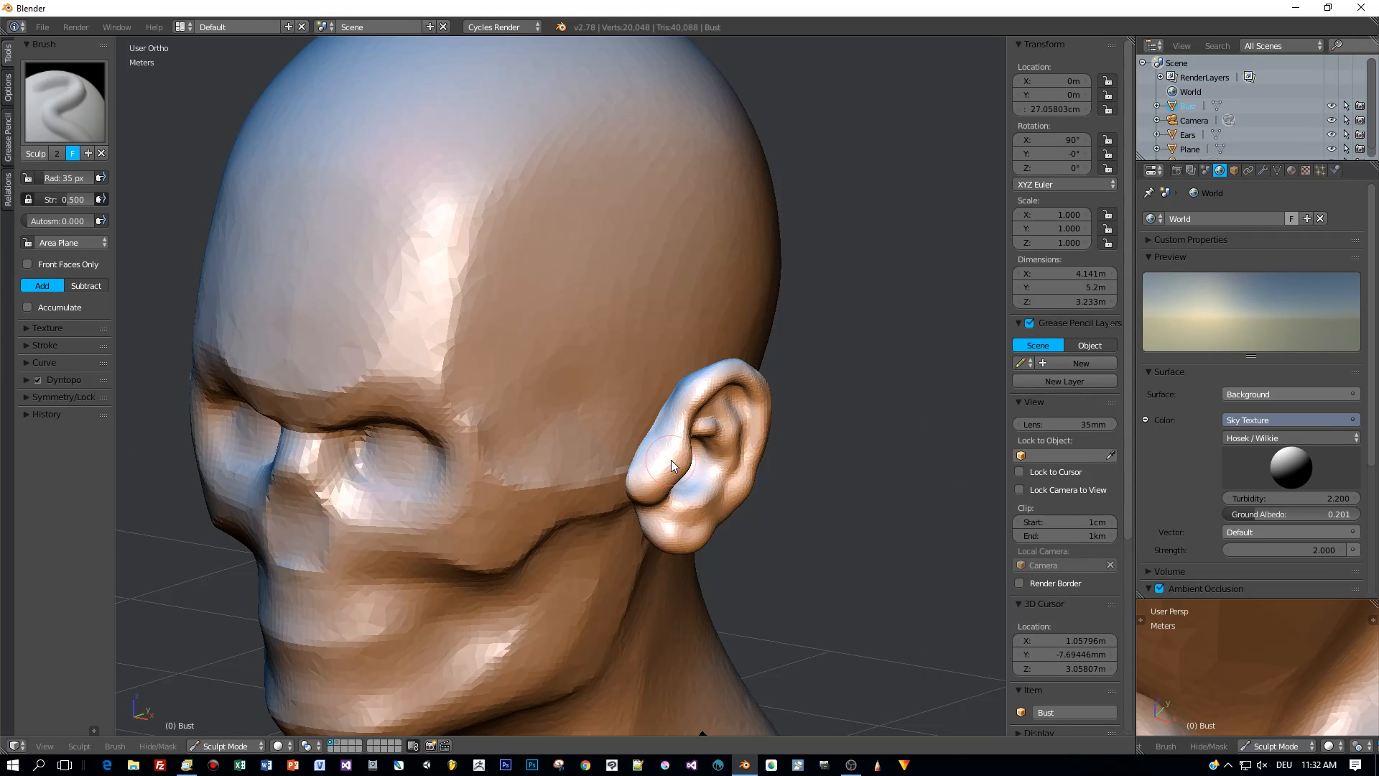
pyautogui.press('Tab')
pyautogui.moveTo(673, 465); pyautogui.dragTo(734, 438, button='middle')
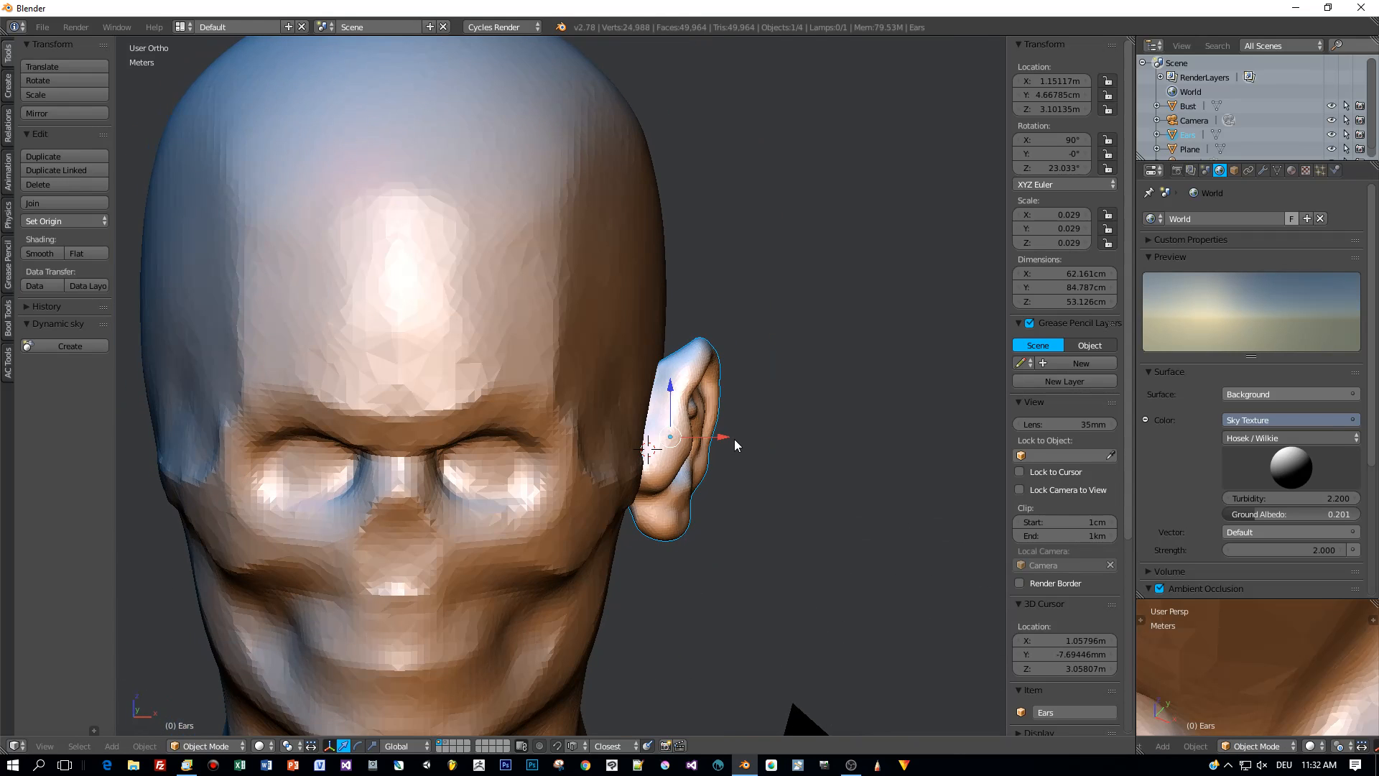
# Try moving the ear away from the head along the X axis, and undo the move
pyautogui.press('g')
pyautogui.press('x')
pyautogui.click(842, 448)
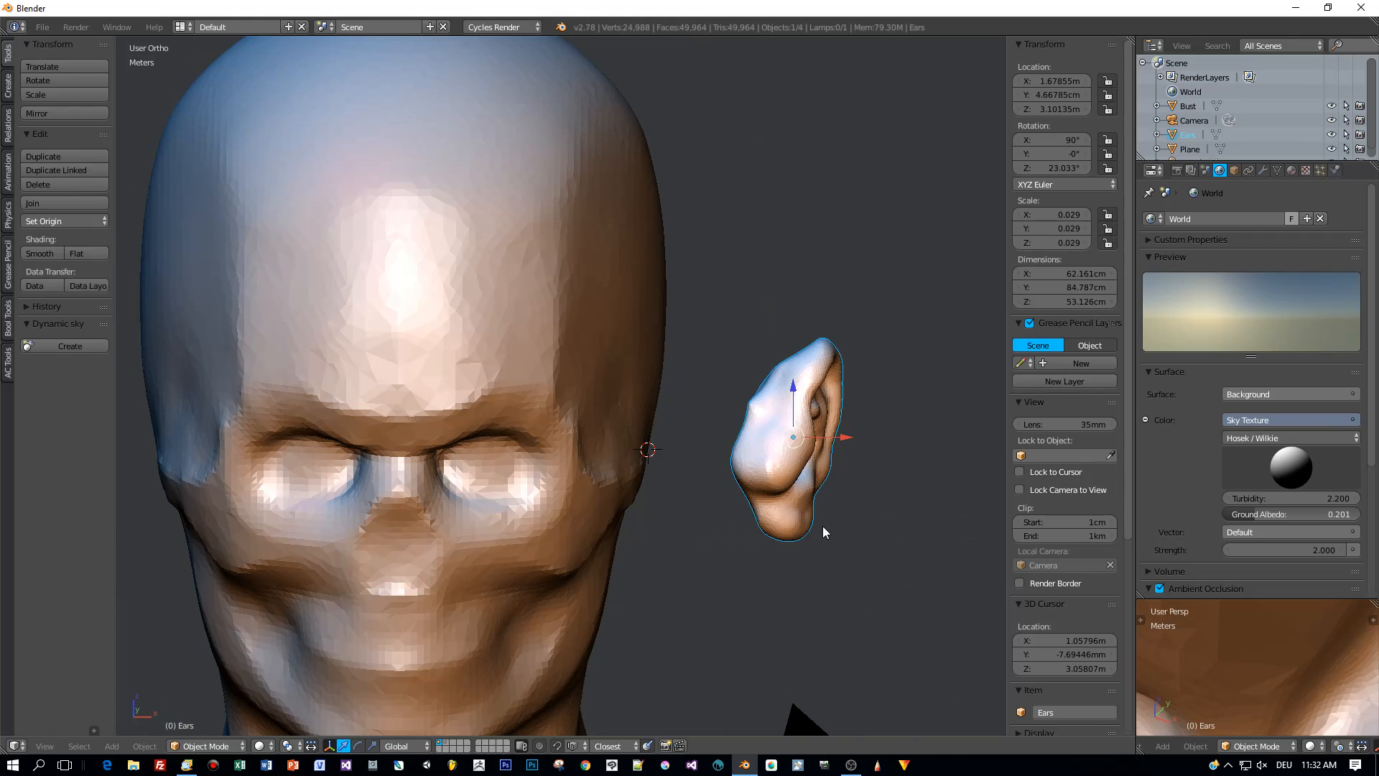
pyautogui.hotkey('ctrl', 'z')
# Select the bust, try the Grab brush in Sculpt Mode, and try moving the bust on its own in Object Mode
pyautogui.rightClick(573, 343)
pyautogui.press('Tab')
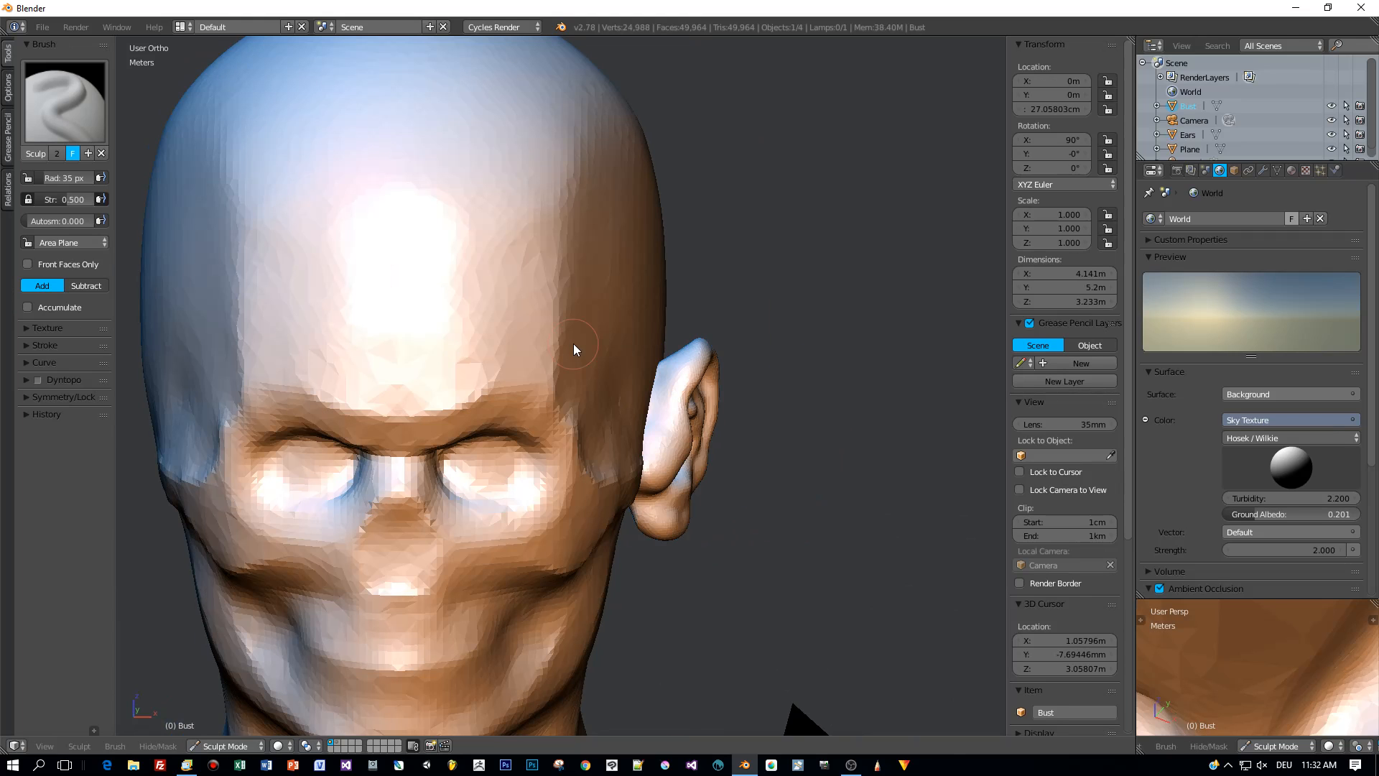
pyautogui.scroll(-3, 669, 458)
pyautogui.press('g')
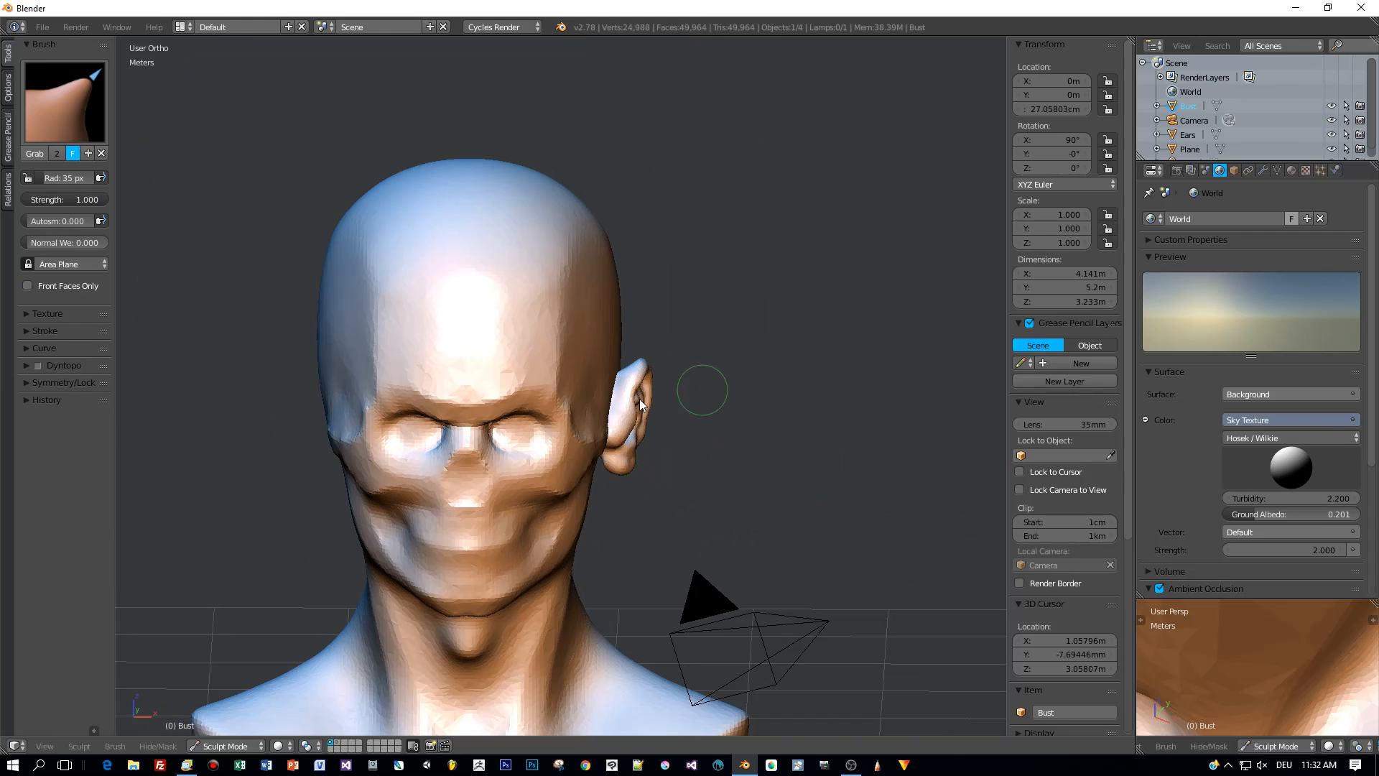
pyautogui.press('Tab')
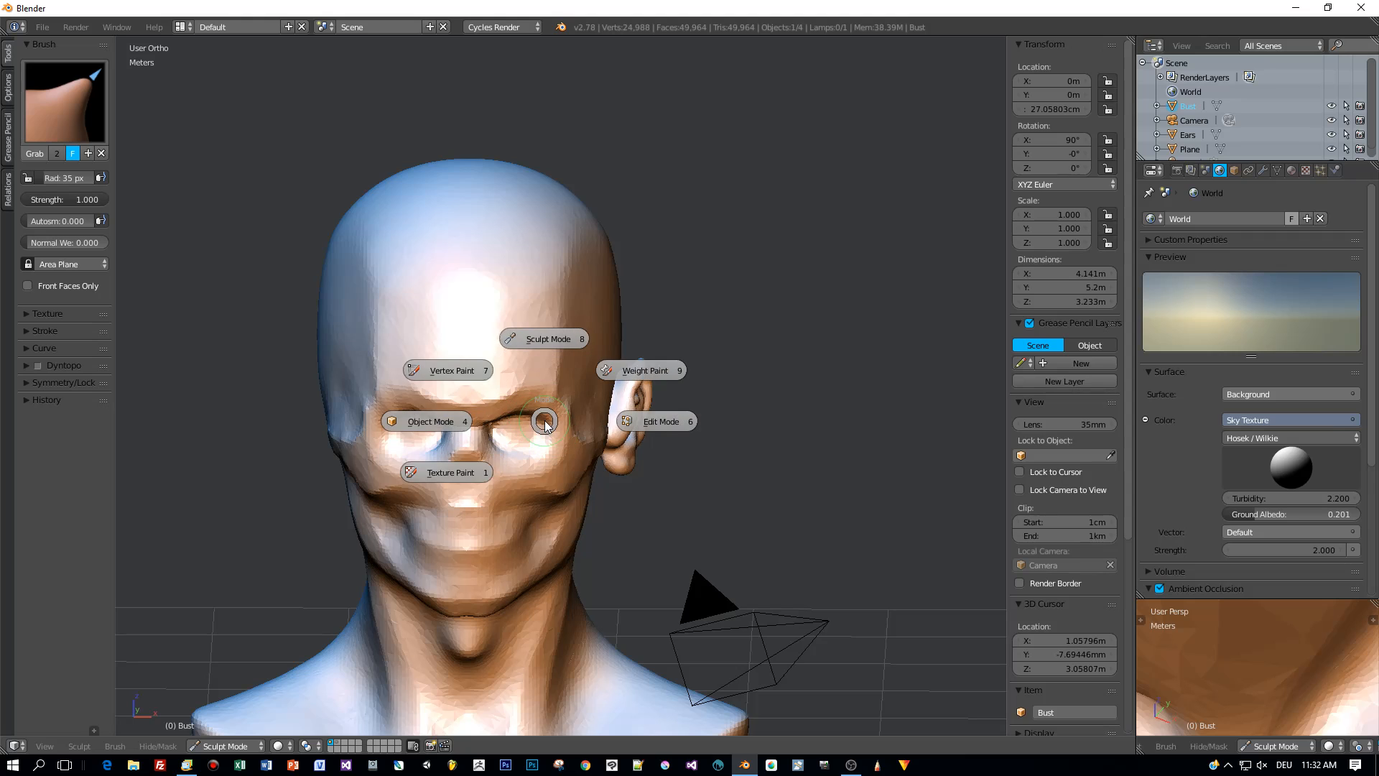
pyautogui.click(432, 420)
pyautogui.press('g')
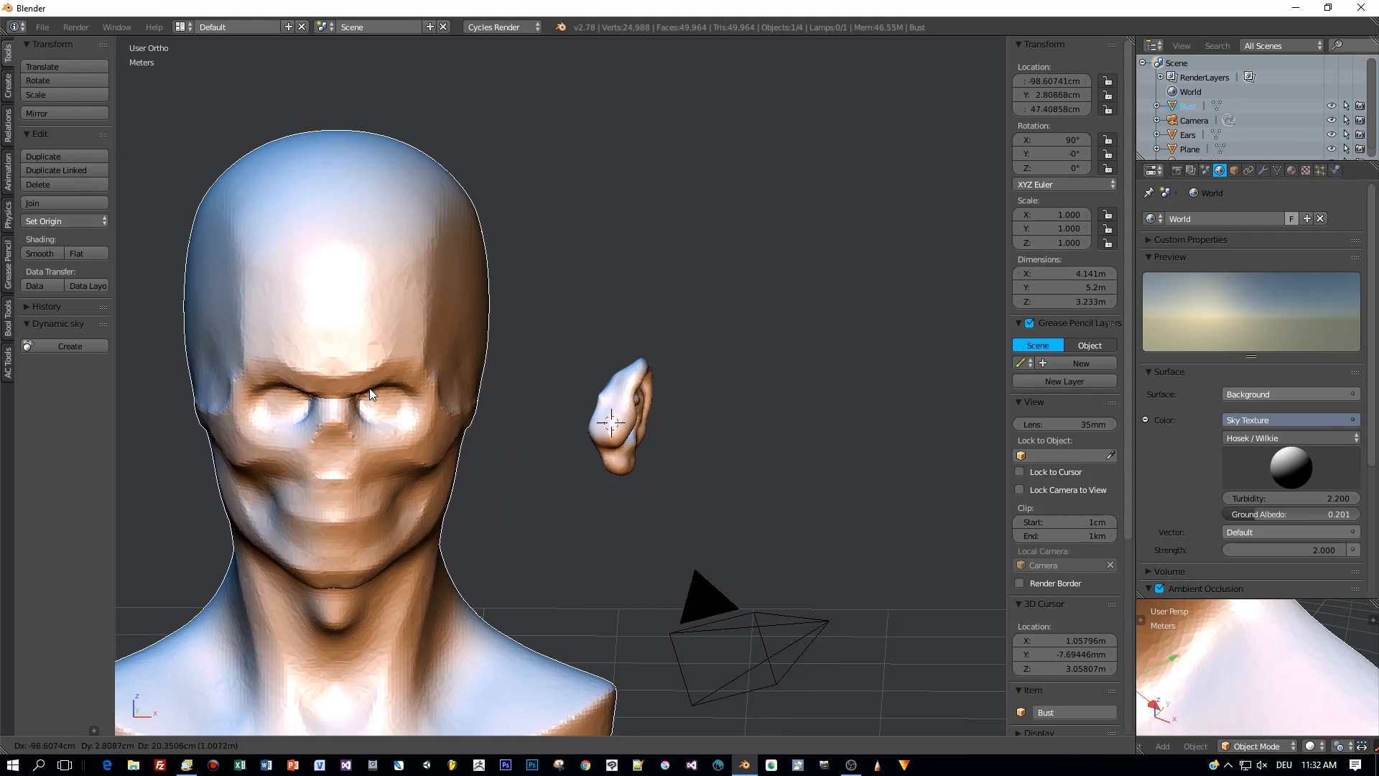
pyautogui.press('Escape')
# Add the ear to the bust selection and bring up the Bool Tools
pyautogui.moveTo(639, 501); pyautogui.dragTo(580, 506, button='middle')
pyautogui.keyDown('shift'); pyautogui.rightClick(633, 413); pyautogui.keyUp('shift')
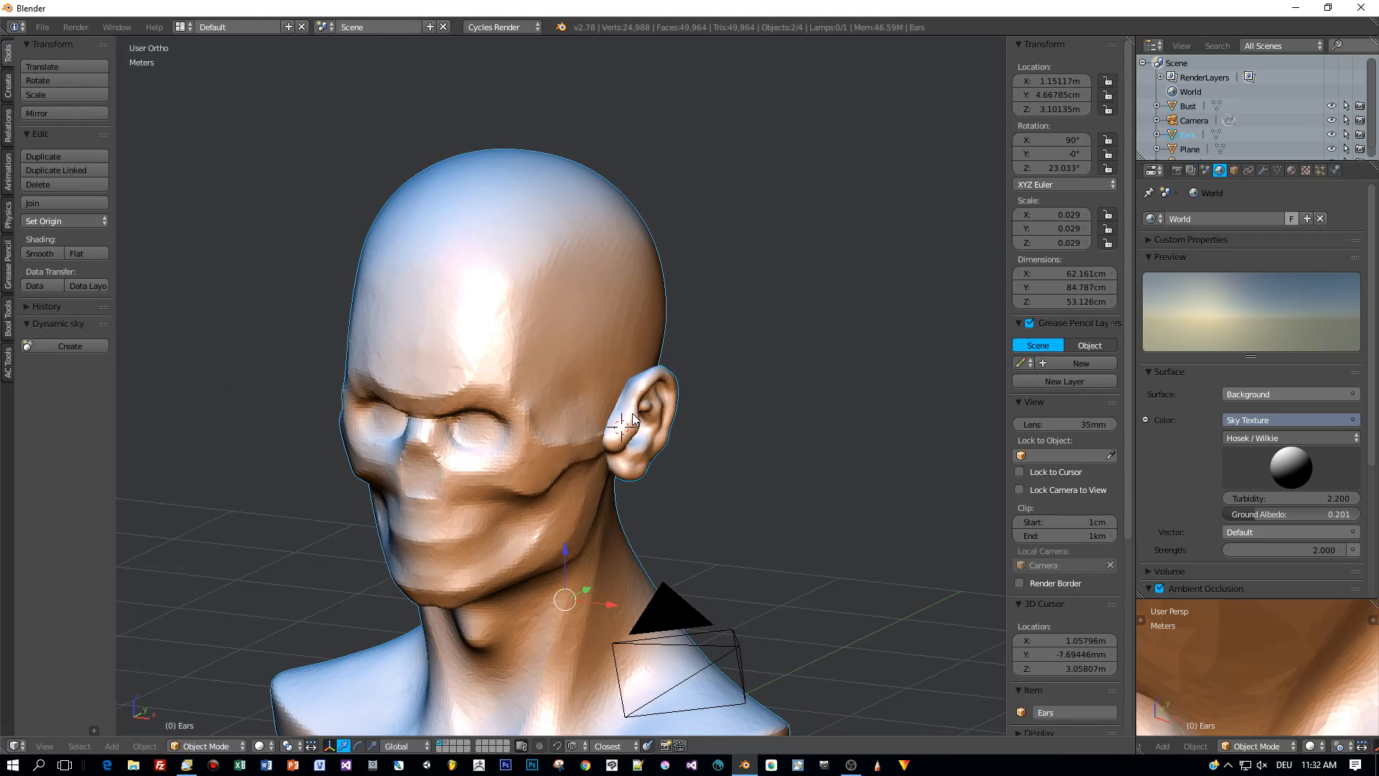
pyautogui.click(8, 316)
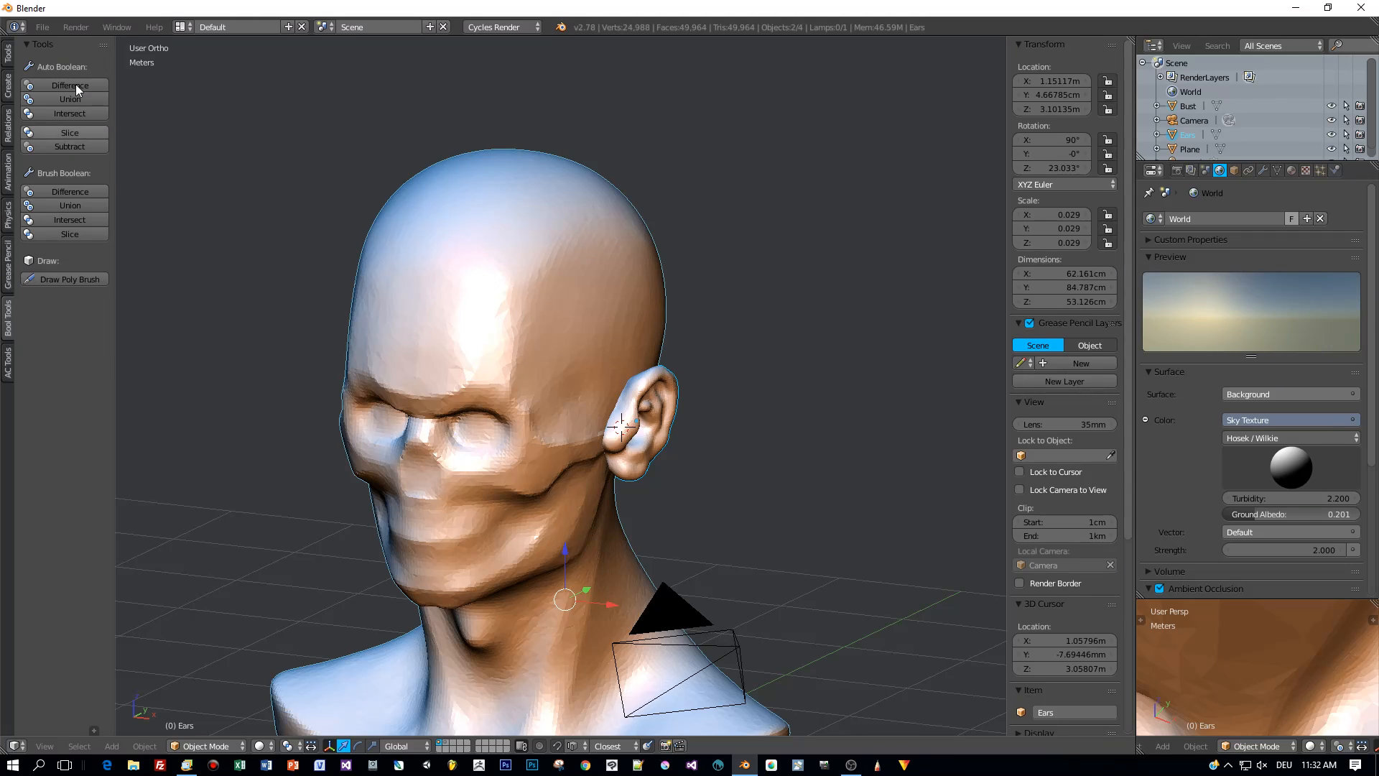
# Search the add-ons in User Preferences for "boo" and examine the Bool Tool add-on's details
pyautogui.click(45, 29)
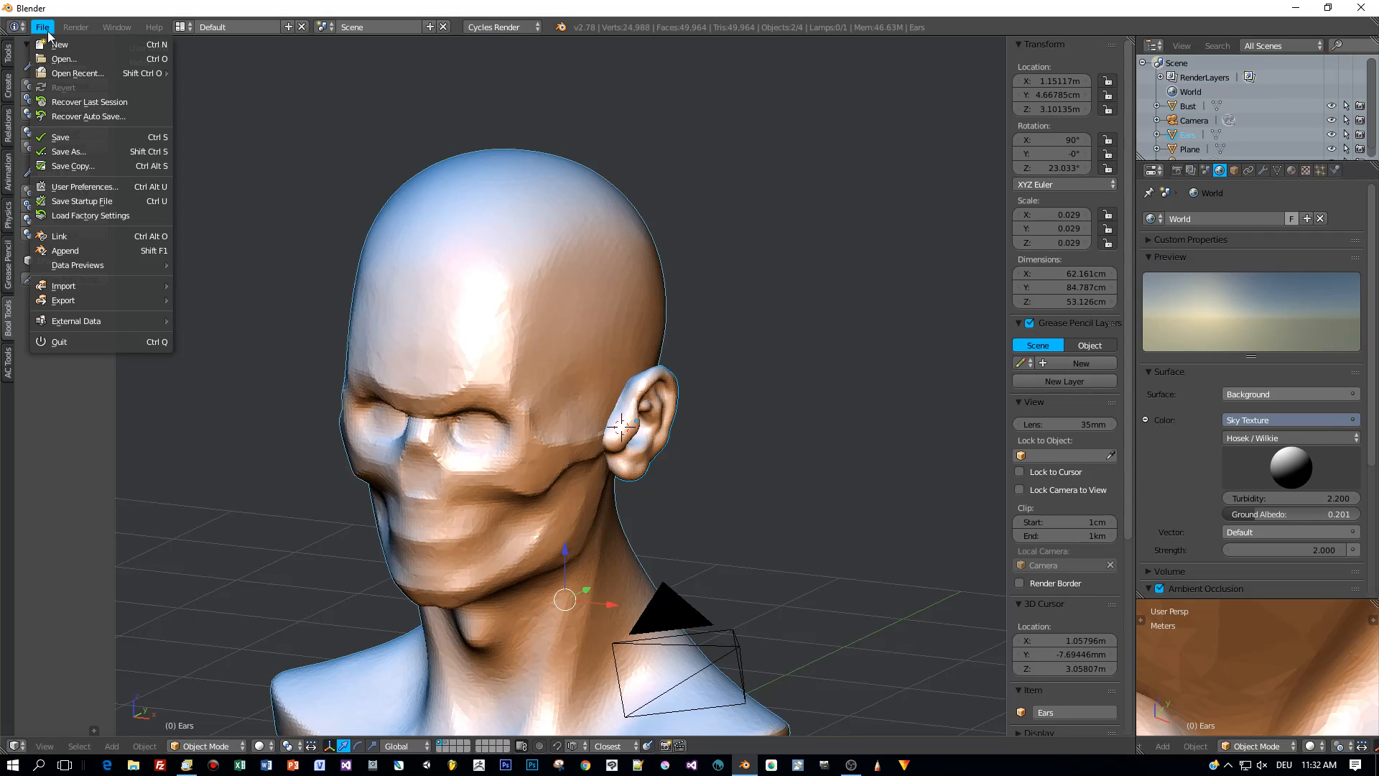
pyautogui.click(84, 186)
pyautogui.click(74, 75)
pyautogui.write('boo')
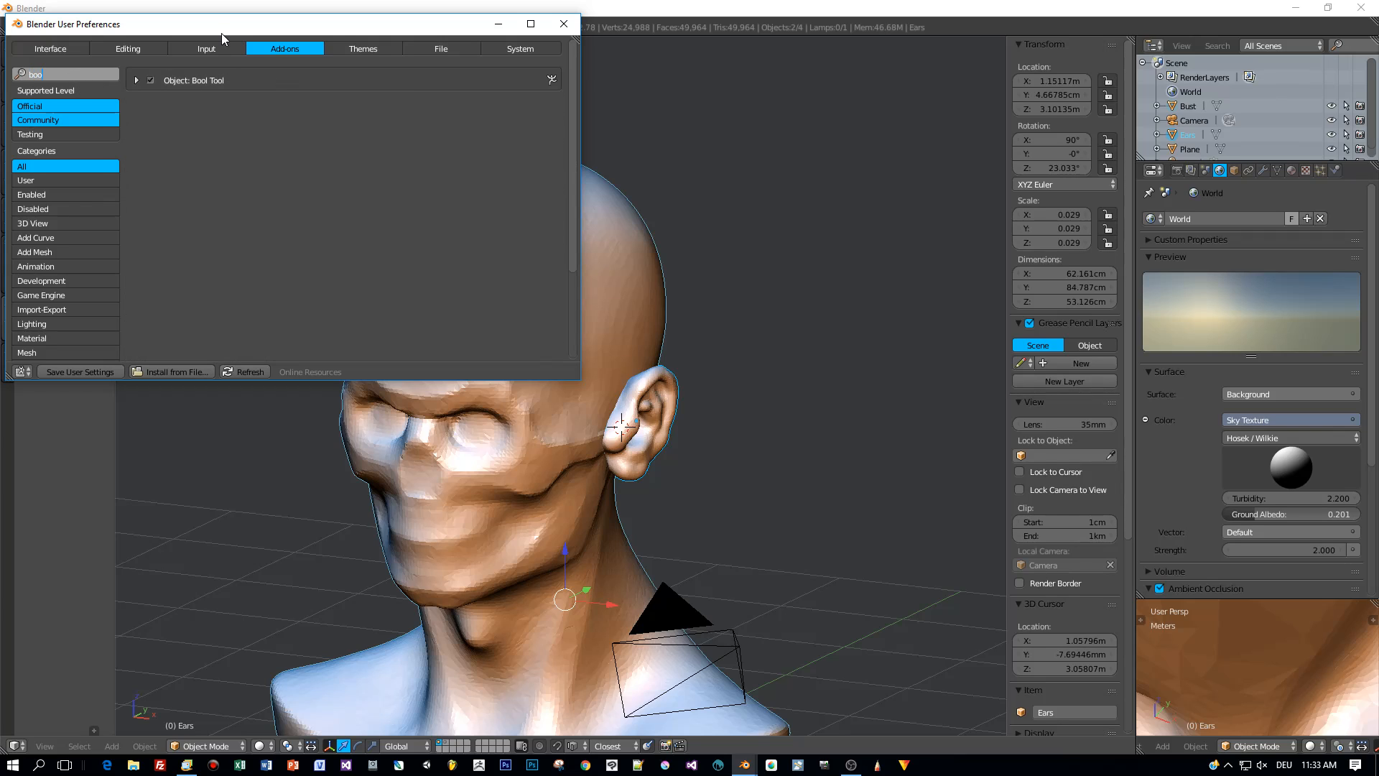
pyautogui.click(138, 82)
pyautogui.click(137, 81)
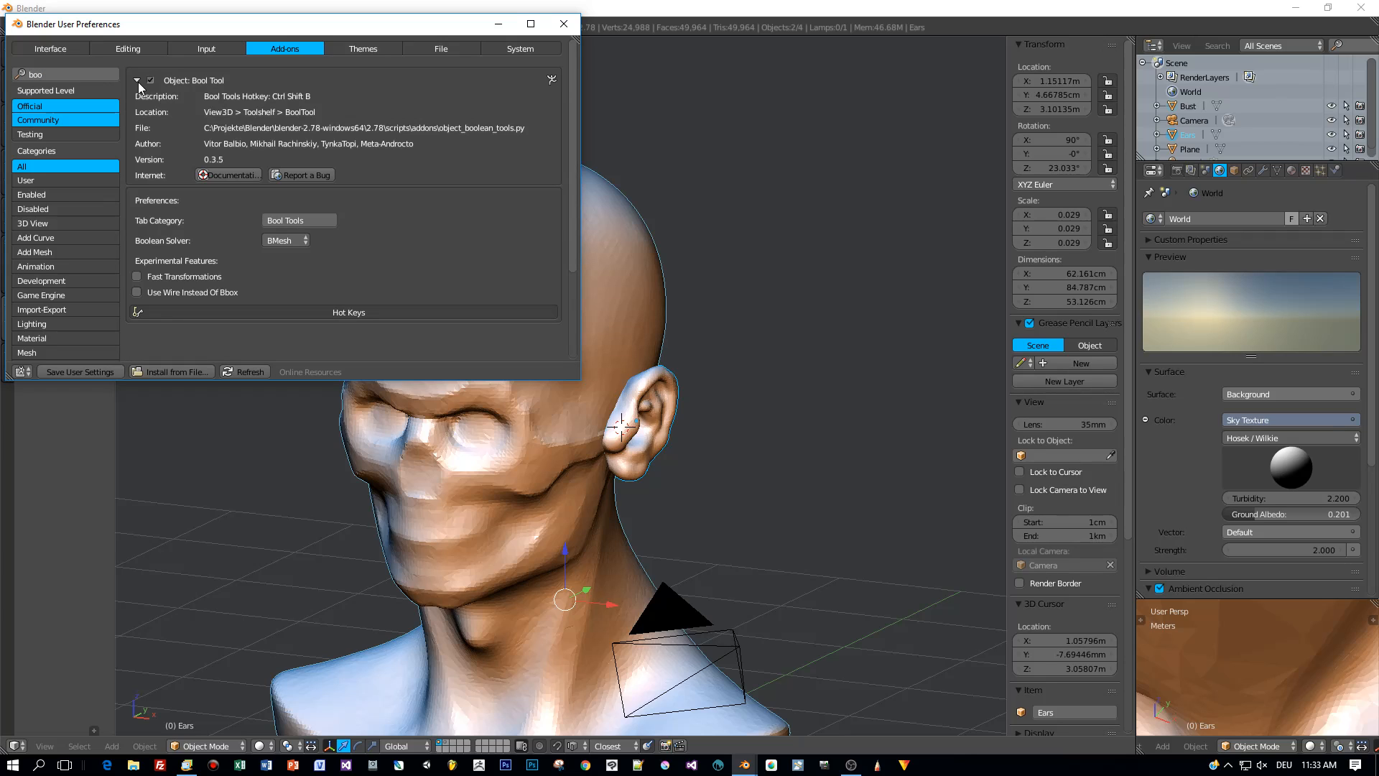
pyautogui.click(563, 24)
# Merge the selected bust and ear into one mesh with the Auto Boolean Union
pyautogui.press('KP_1')
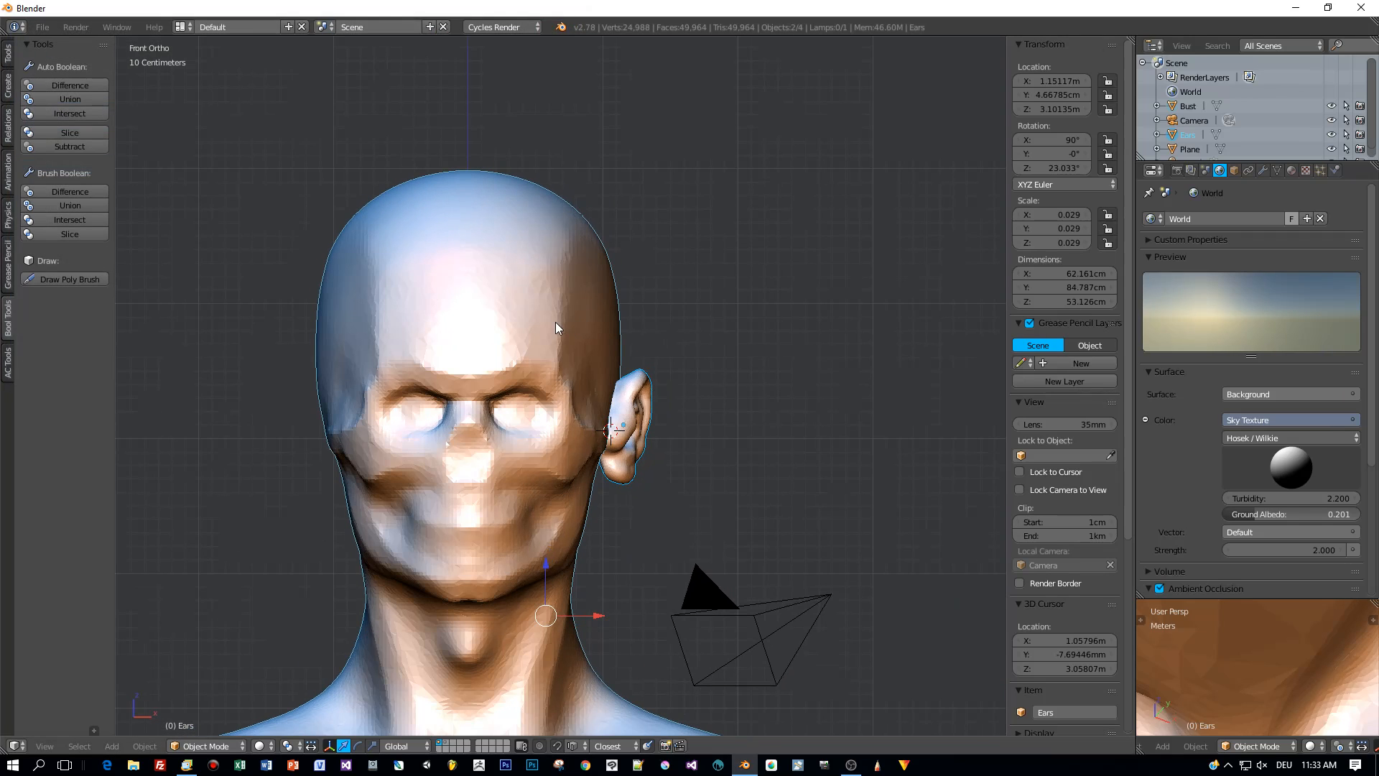
pyautogui.scroll(-1, 555, 327)
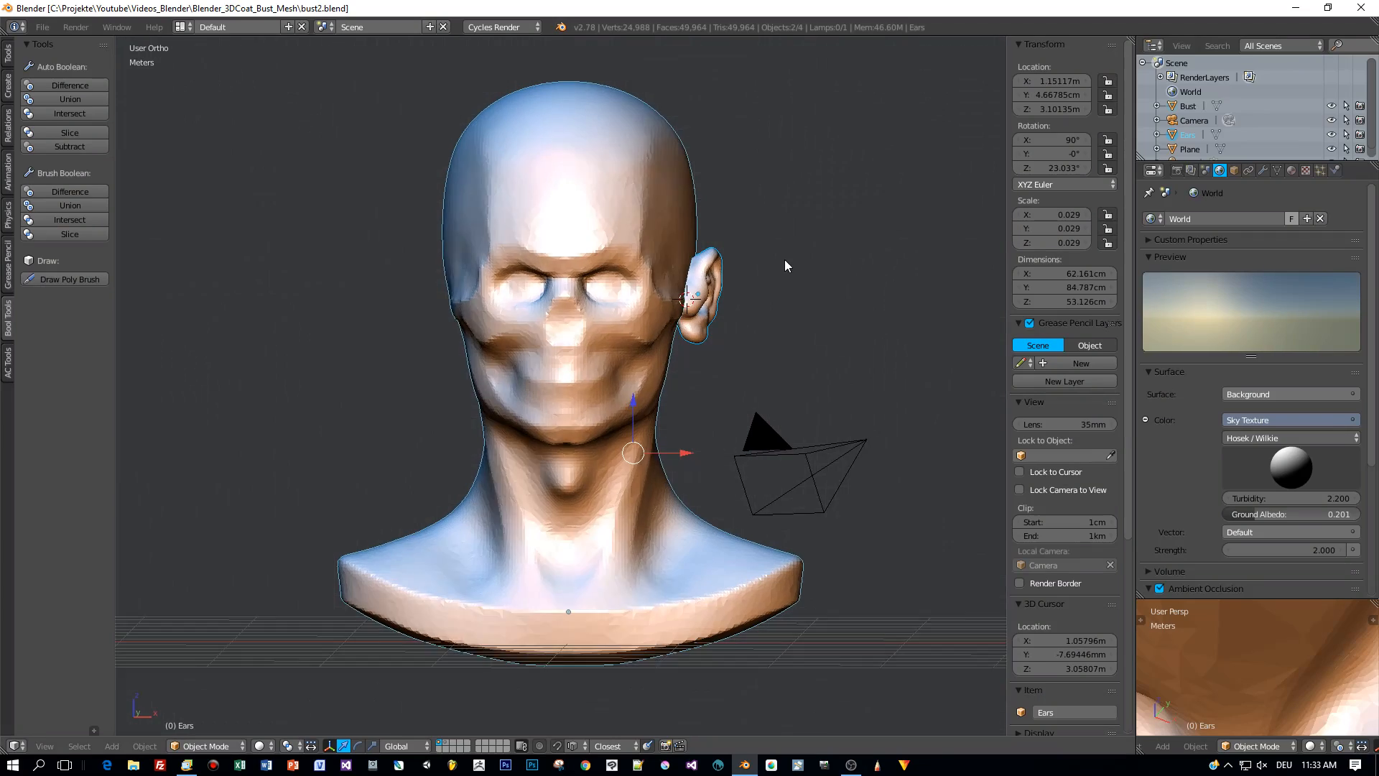
pyautogui.moveTo(784, 260); pyautogui.dragTo(668, 234, button='middle')
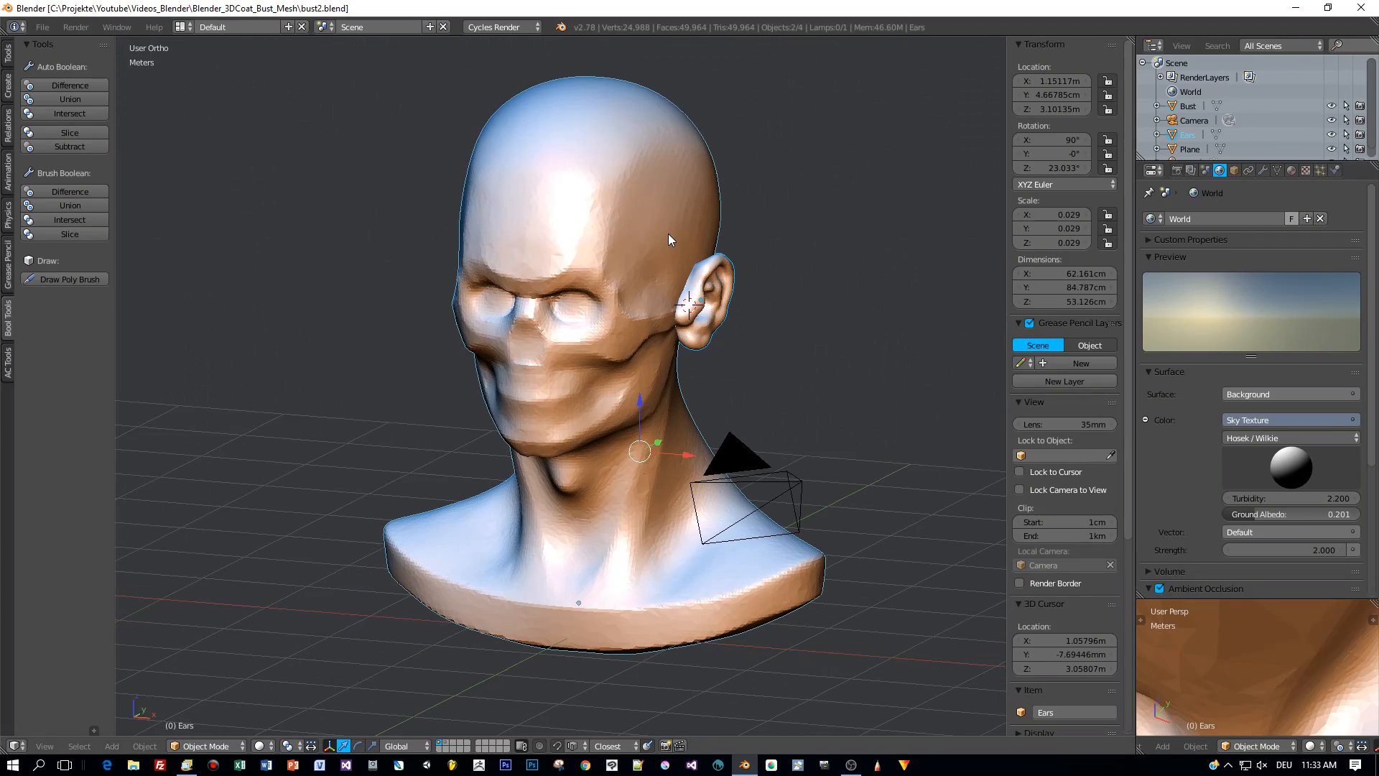
pyautogui.keyDown('shift'); pyautogui.rightClick(707, 329); pyautogui.keyUp('shift')
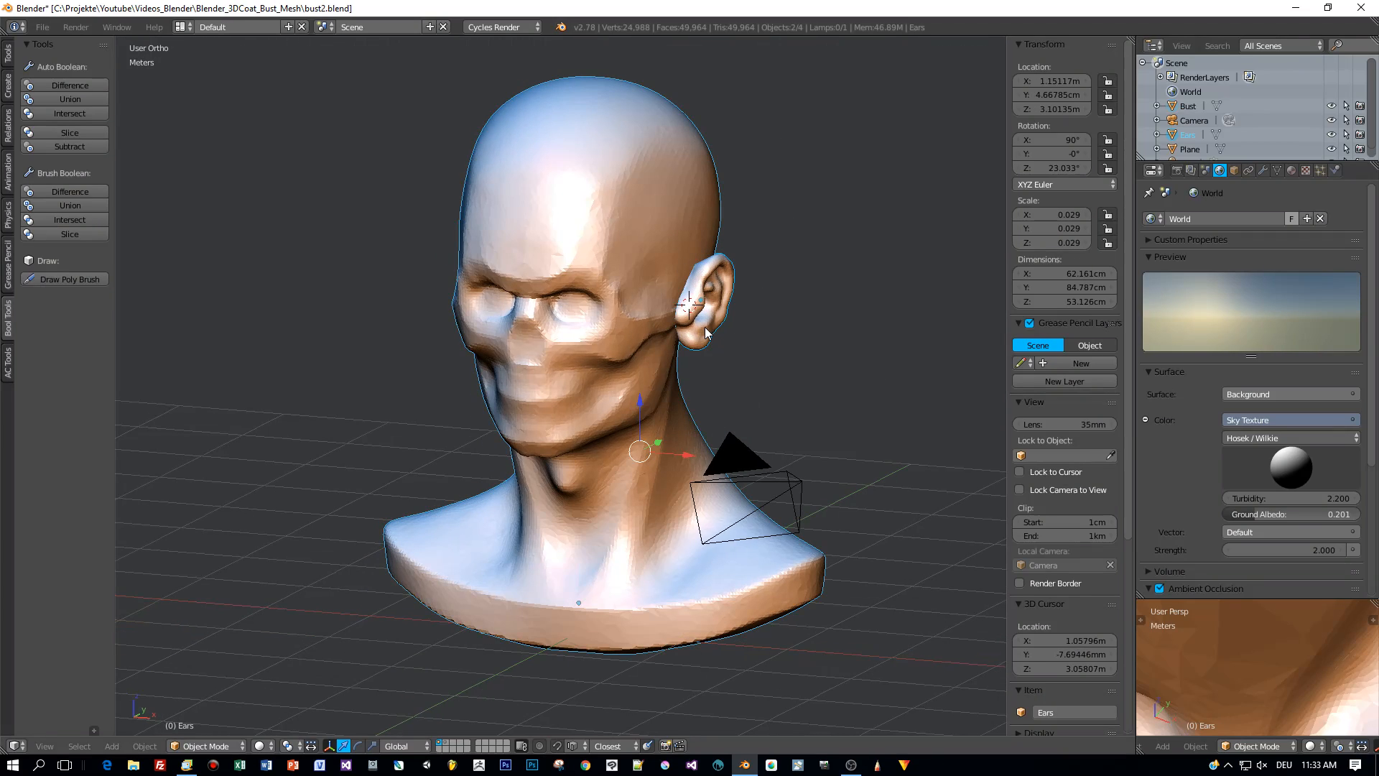
pyautogui.press('KP_1')
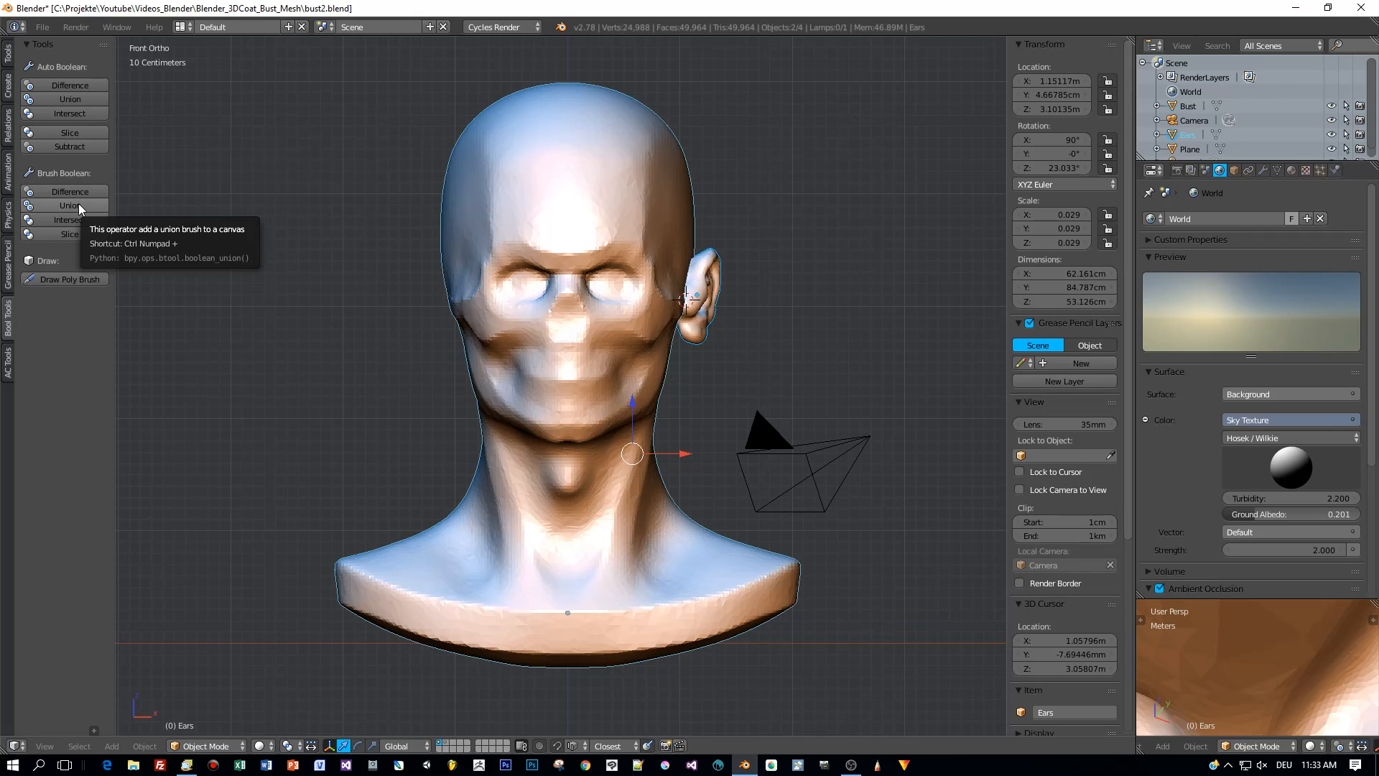
pyautogui.click(76, 98)
# Inspect the join at the ear and try moving the merged bust as a single object
pyautogui.moveTo(747, 289); pyautogui.dragTo(592, 295, button='middle')
pyautogui.scroll(-3, 563, 286)
pyautogui.scroll(2, 563, 286)
pyautogui.scroll(2, 700, 333)
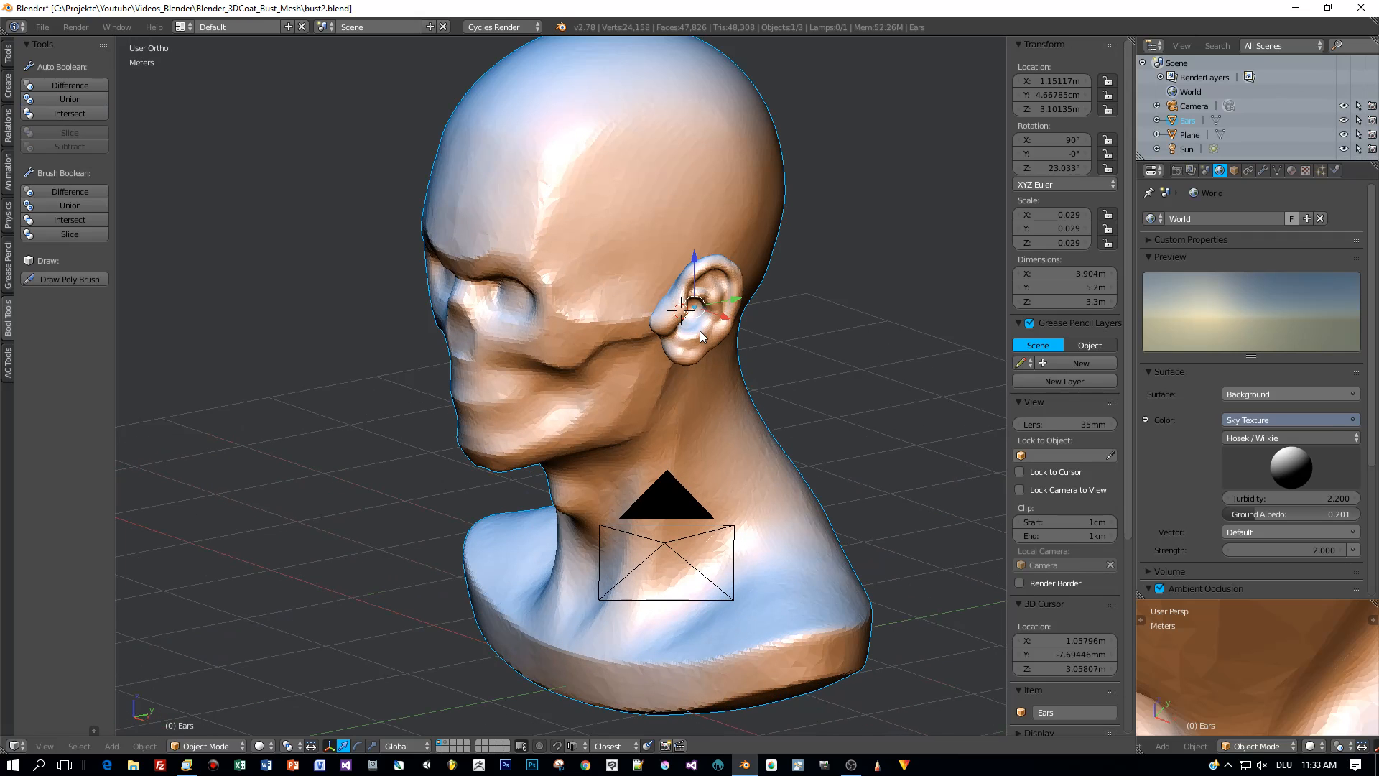
pyautogui.press('g')
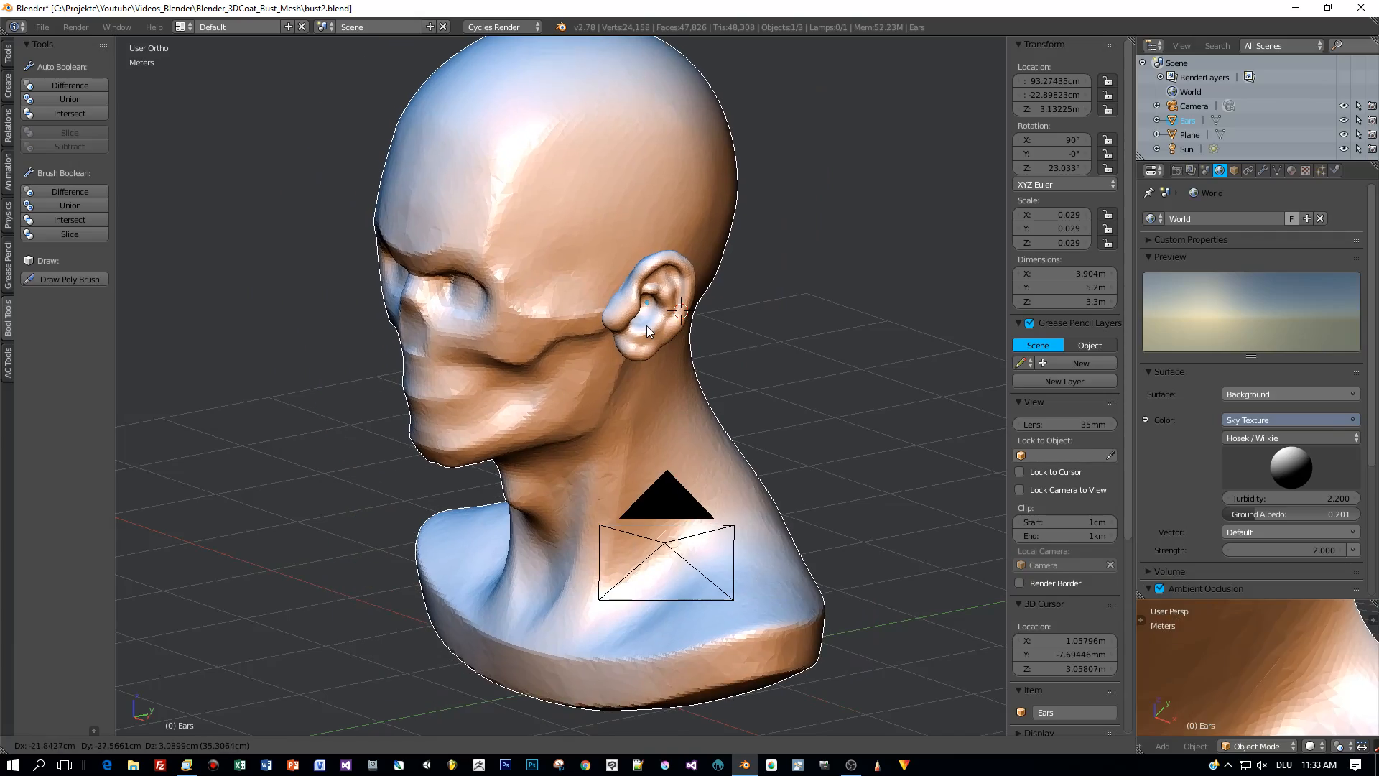
pyautogui.rightClick(646, 325)
# Switch the merged bust to Sculpt Mode and choose the Clay brush for work on the ear
pyautogui.moveTo(646, 325); pyautogui.dragTo(587, 396, button='middle')
pyautogui.scroll(2, 664, 321)
pyautogui.scroll(4, 599, 369)
pyautogui.press('Tab')
pyautogui.click(553, 228)
pyautogui.scroll(2, 652, 352)
pyautogui.scroll(1, 652, 352)
pyautogui.press('c')
pyautogui.moveTo(646, 357)
pyautogui.mouseDown(button='middle')
pyautogui.moveTo(536, 255)
pyautogui.moveTo(413, 250)
pyautogui.mouseUp(button='middle')
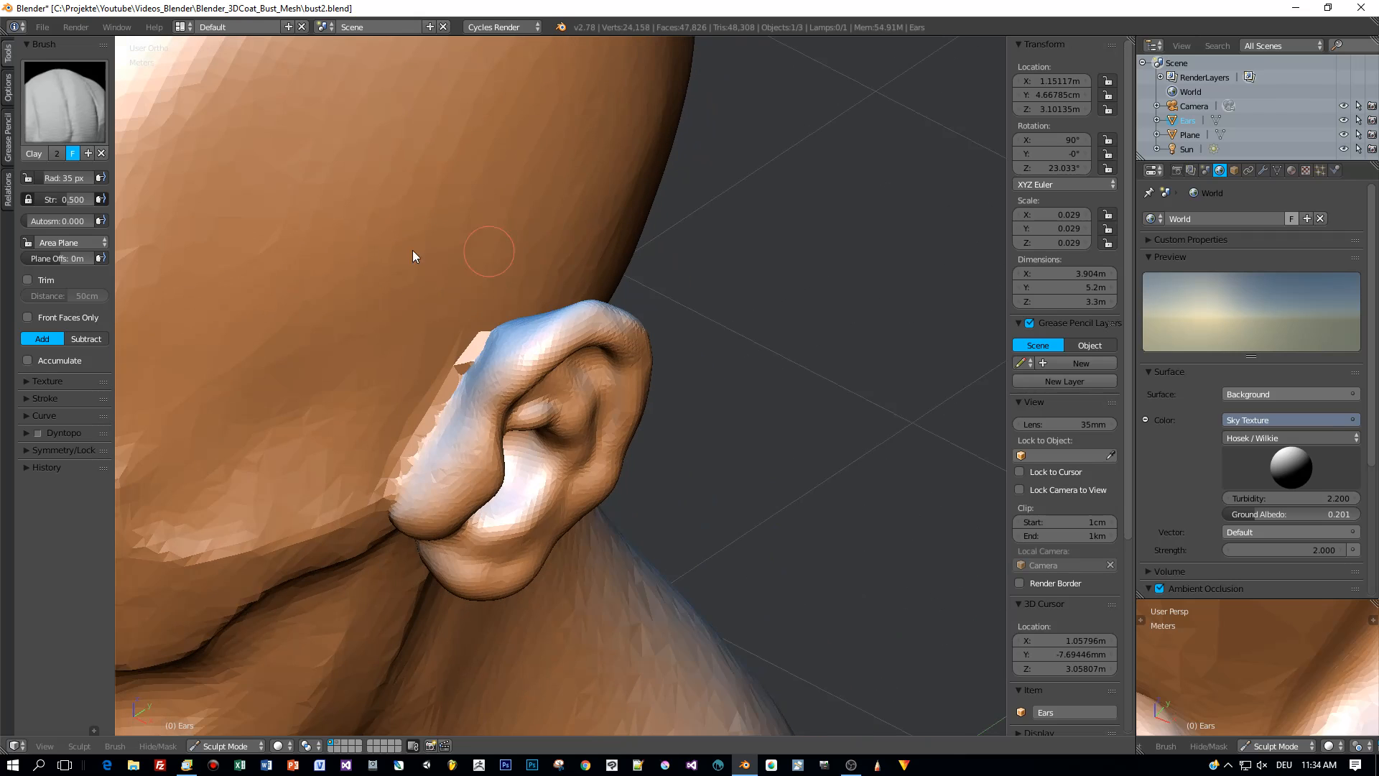
# Enable Dyntopo and smooth and sculpt the seam where the front of the ear meets the head
pyautogui.click(37, 433)
pyautogui.keyDown('shift'); pyautogui.moveTo(475, 360); pyautogui.dragTo(458, 394); pyautogui.keyUp('shift')
pyautogui.moveTo(458, 394)
pyautogui.mouseDown(button='middle')
pyautogui.moveTo(412, 410)
pyautogui.moveTo(353, 278)
pyautogui.moveTo(255, 288)
pyautogui.moveTo(378, 120)
pyautogui.mouseUp(button='middle')
pyautogui.moveTo(379, 120); pyautogui.dragTo(411, 247)
pyautogui.moveTo(411, 247)
pyautogui.mouseDown(button='middle')
pyautogui.moveTo(619, 286)
pyautogui.moveTo(319, 464)
pyautogui.mouseUp(button='middle')
pyautogui.scroll(1, 319, 463)
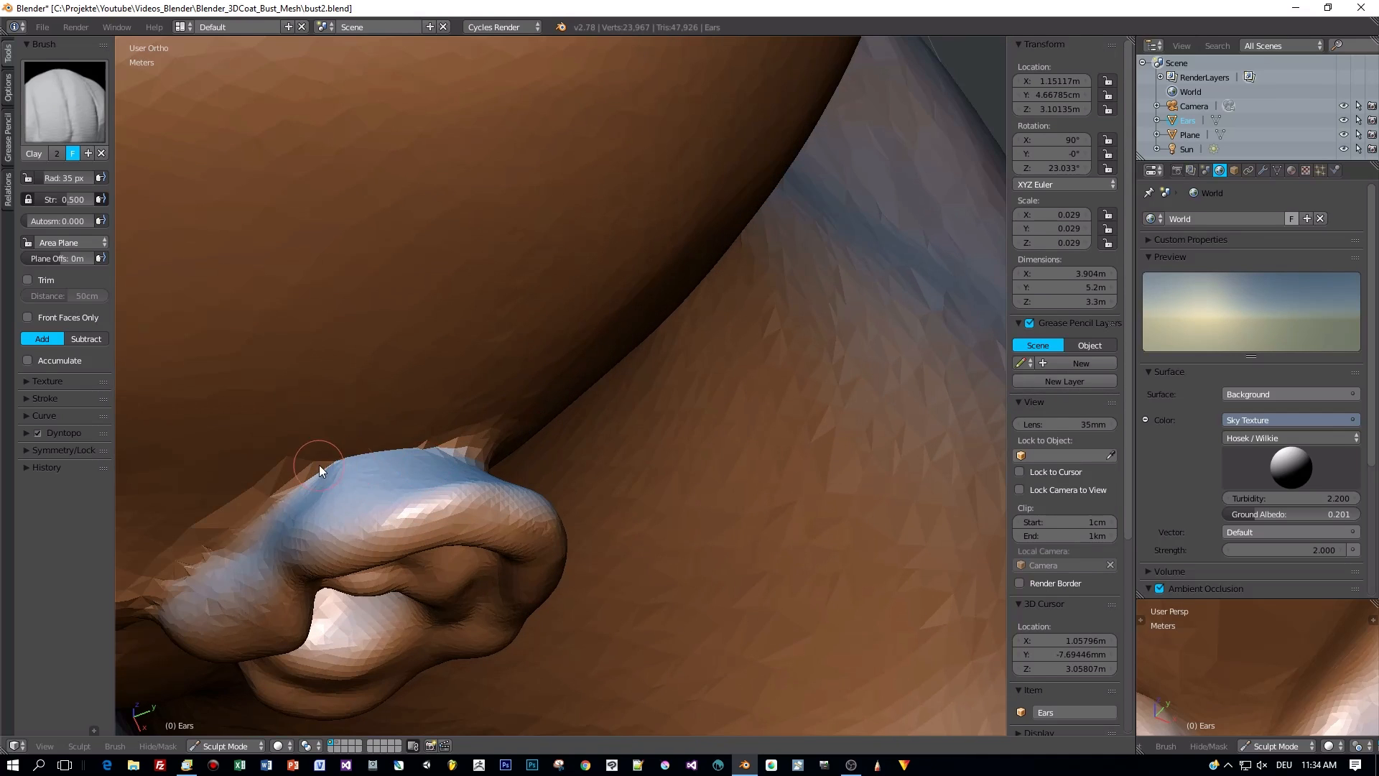
# Expand the Dyntopo settings and build up clay along the ear's front and upper seam to blend it into the head
pyautogui.click(25, 433)
pyautogui.moveTo(308, 464); pyautogui.dragTo(352, 459)
pyautogui.moveTo(352, 460); pyautogui.dragTo(425, 388, button='middle')
pyautogui.moveTo(401, 438); pyautogui.dragTo(438, 359)
pyautogui.moveTo(467, 305); pyautogui.dragTo(410, 323, button='middle')
pyautogui.moveTo(284, 344); pyautogui.dragTo(246, 462)
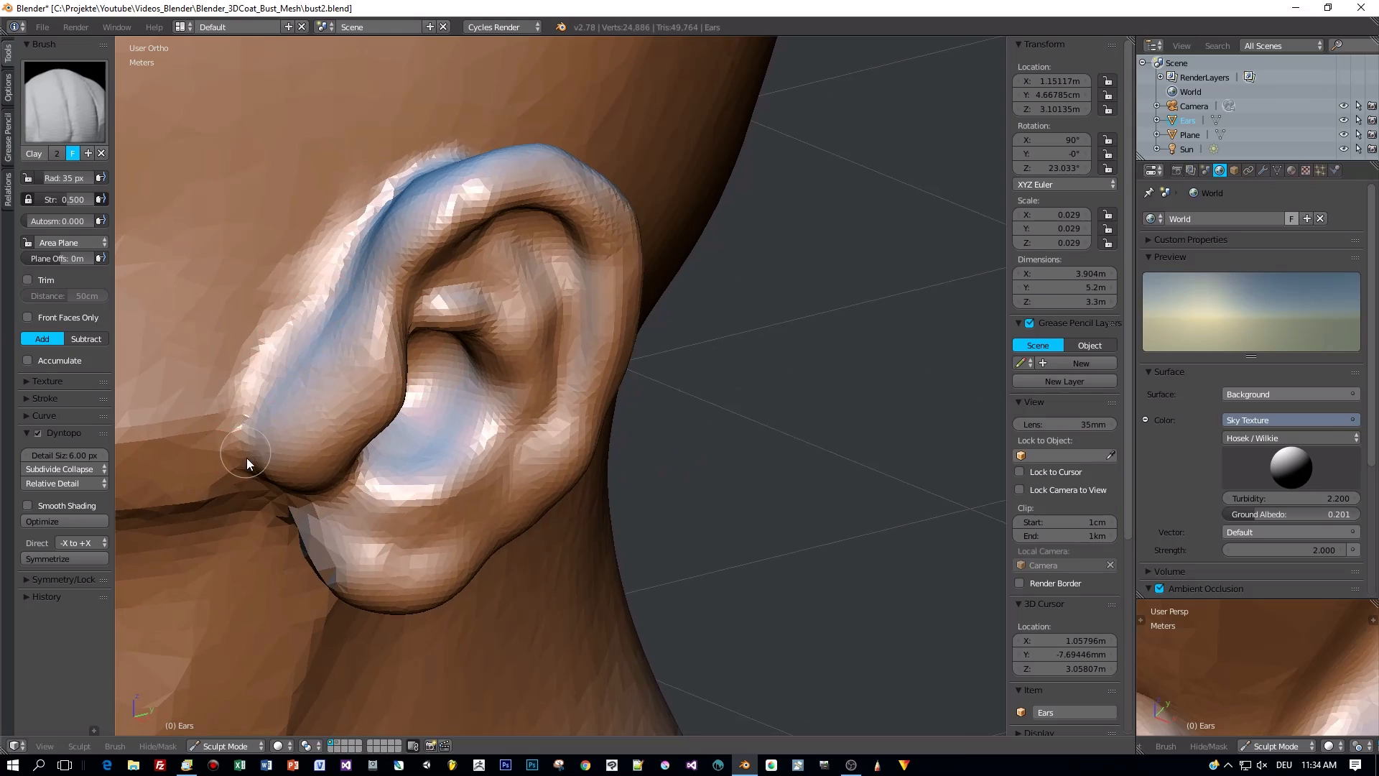
pyautogui.moveTo(247, 462); pyautogui.dragTo(365, 421, button='middle')
pyautogui.moveTo(309, 325); pyautogui.dragTo(299, 320)
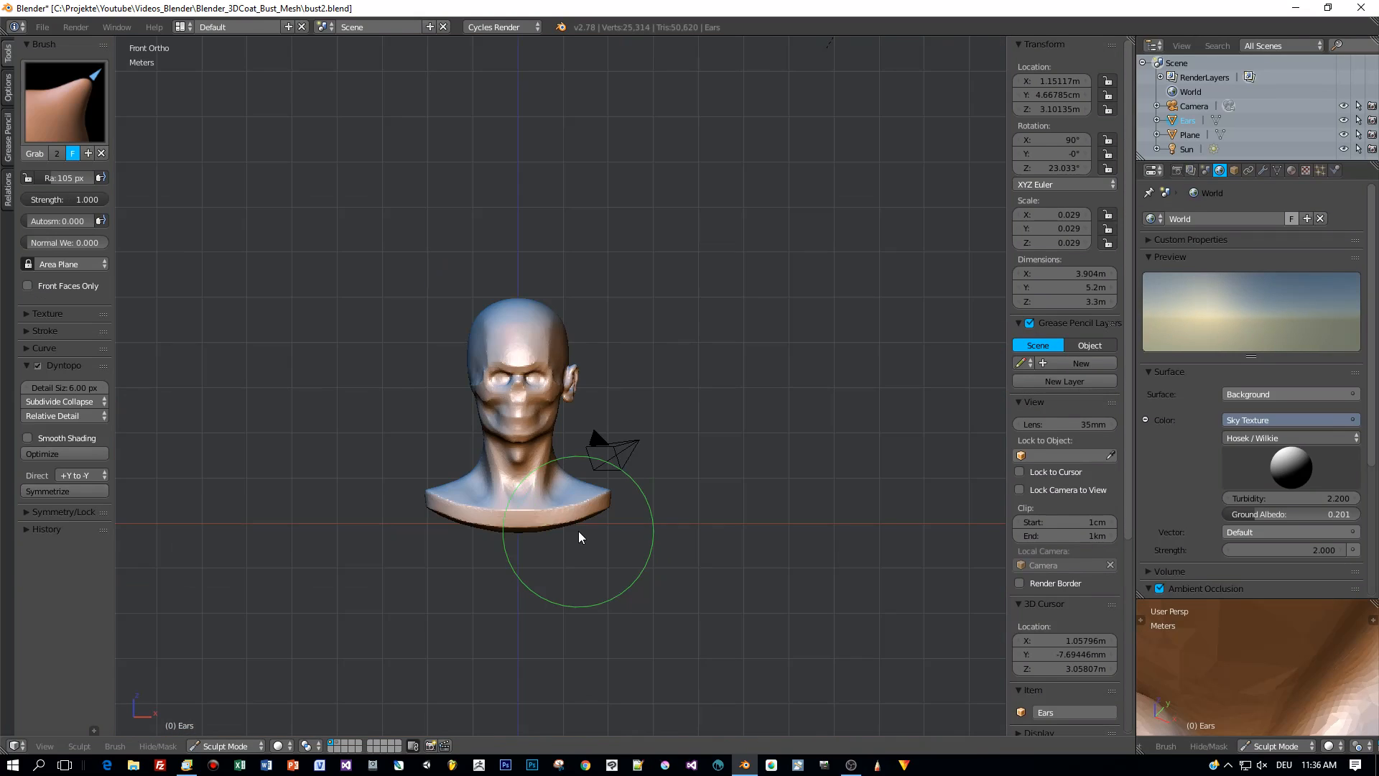
# Switch to Object Mode and snap the 3D cursor to the scene center
pyautogui.press('Tab')
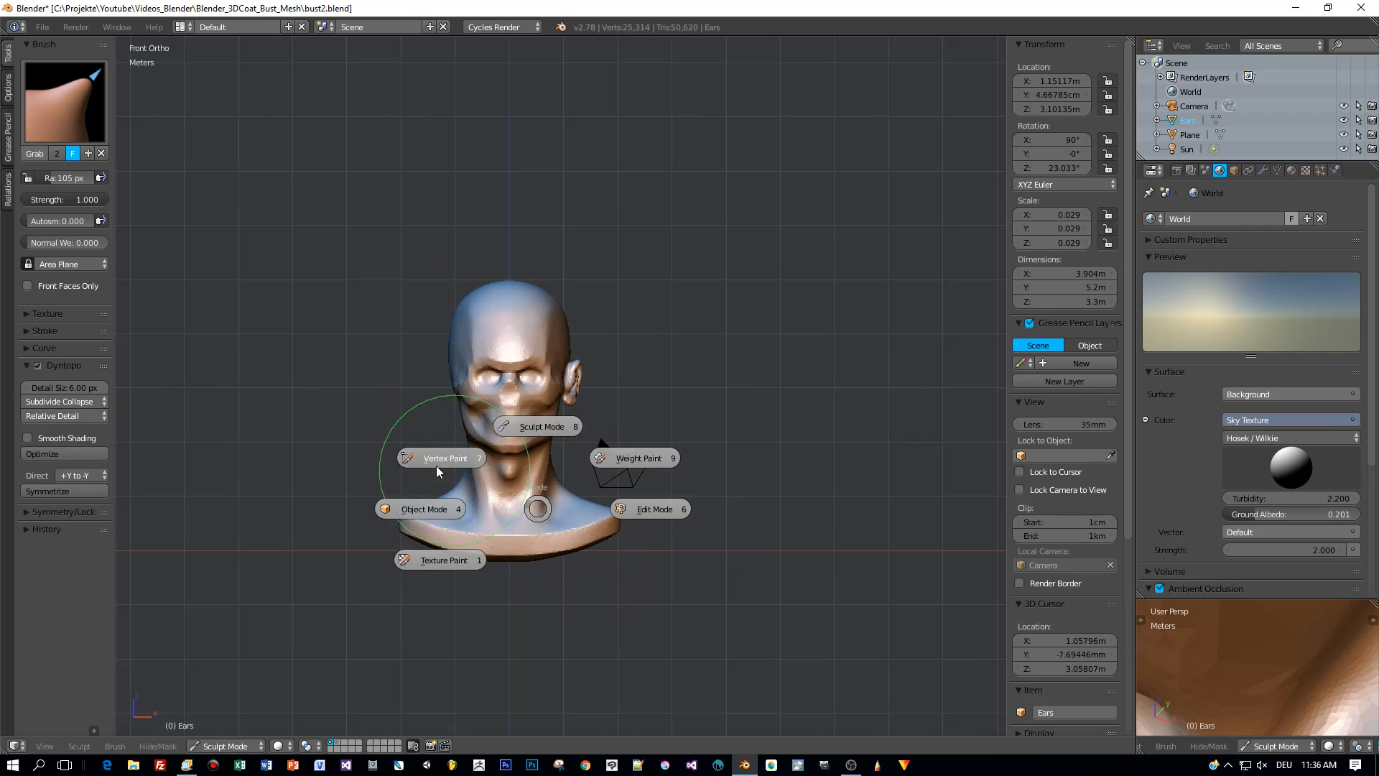
pyautogui.click(429, 518)
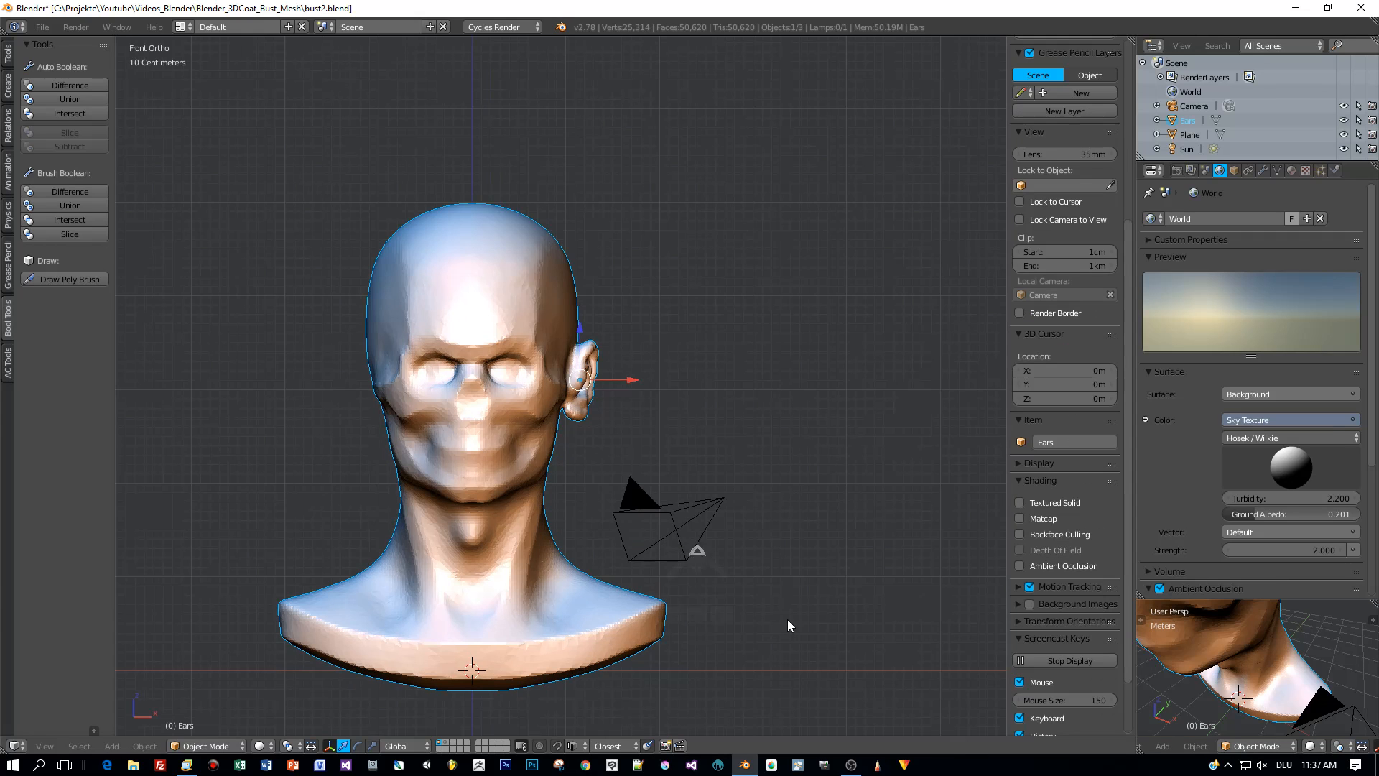
pyautogui.scroll(-5, 1192, 658)
pyautogui.moveTo(1202, 650); pyautogui.dragTo(1216, 633, button='middle')
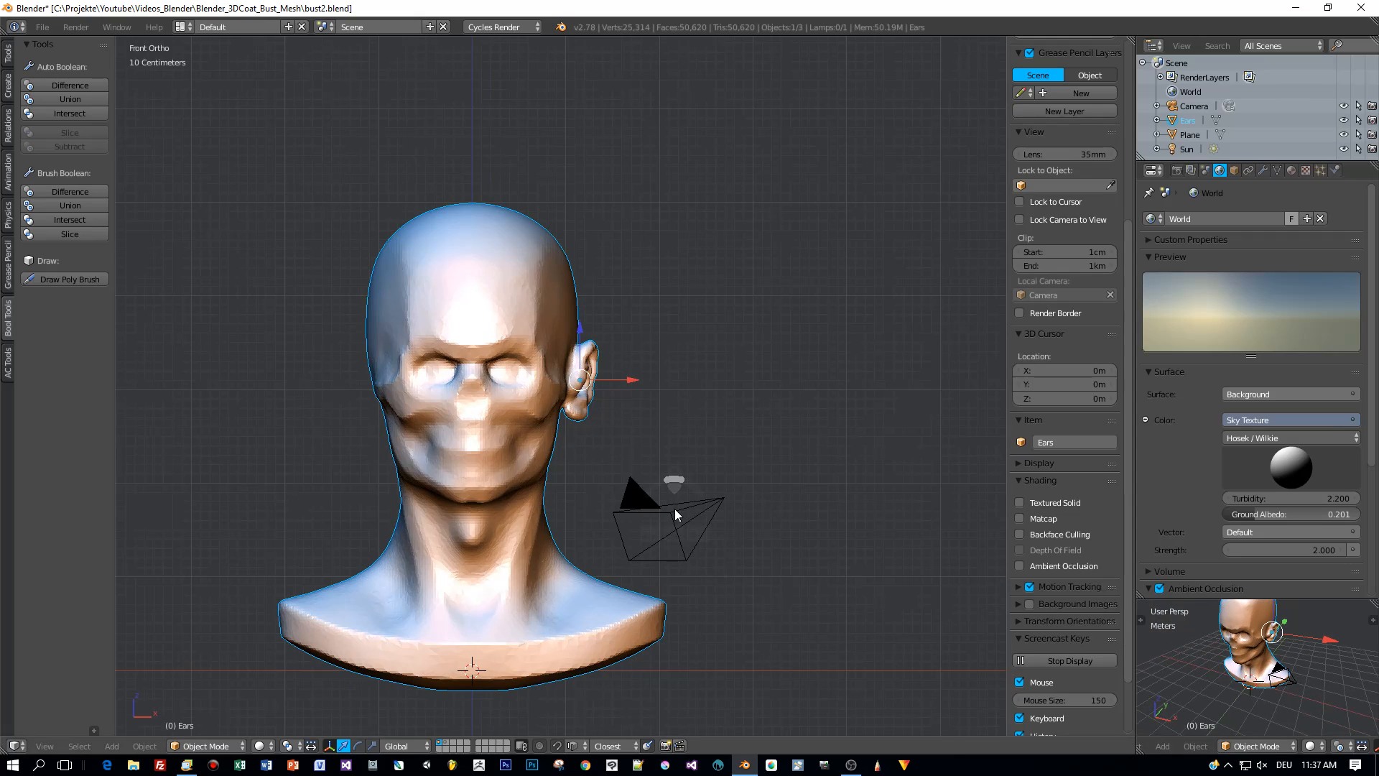
pyautogui.hotkey('shift', 's')
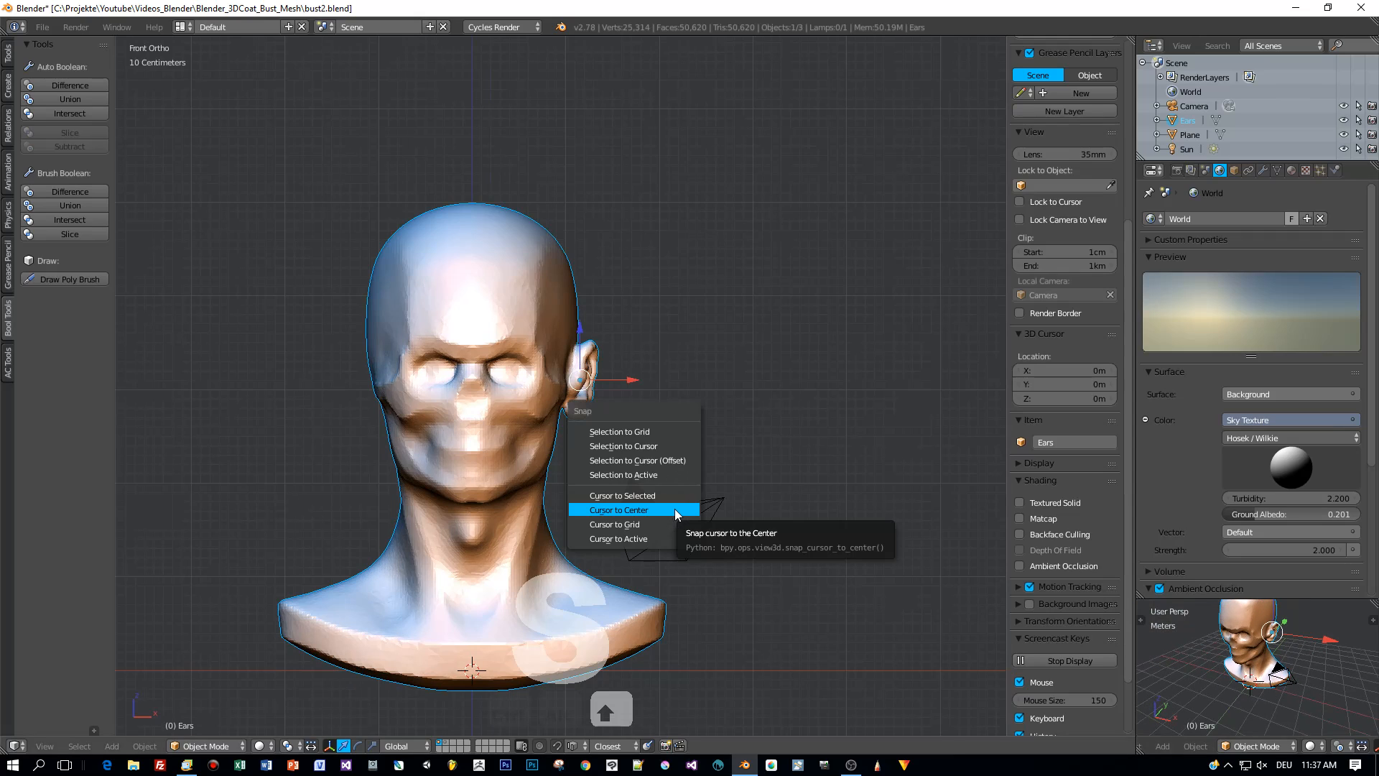
pyautogui.click(655, 510)
pyautogui.scroll(-2, 655, 515)
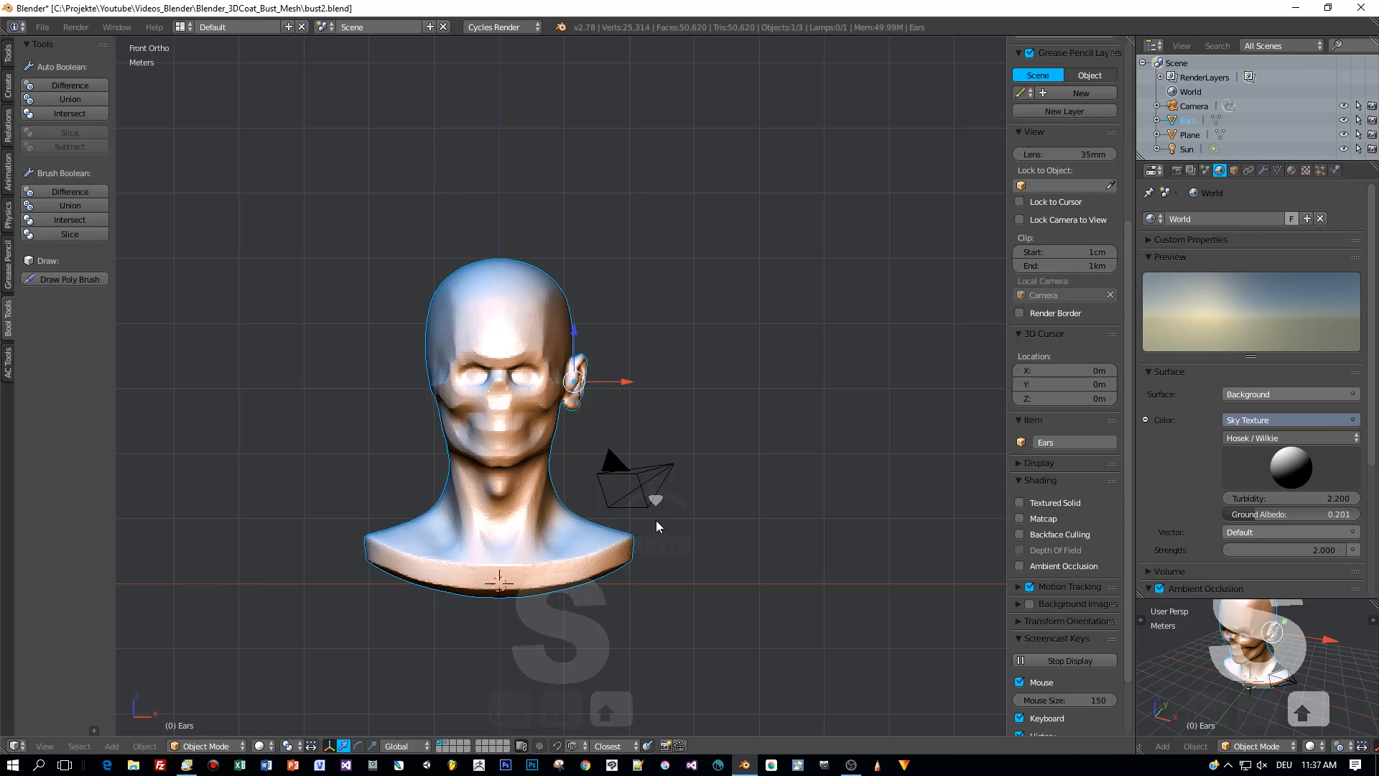
# Set the merged bust's origin to the 3D cursor and apply its rotation
pyautogui.hotkey('ctrl', 'shift', 'alt', 'c')
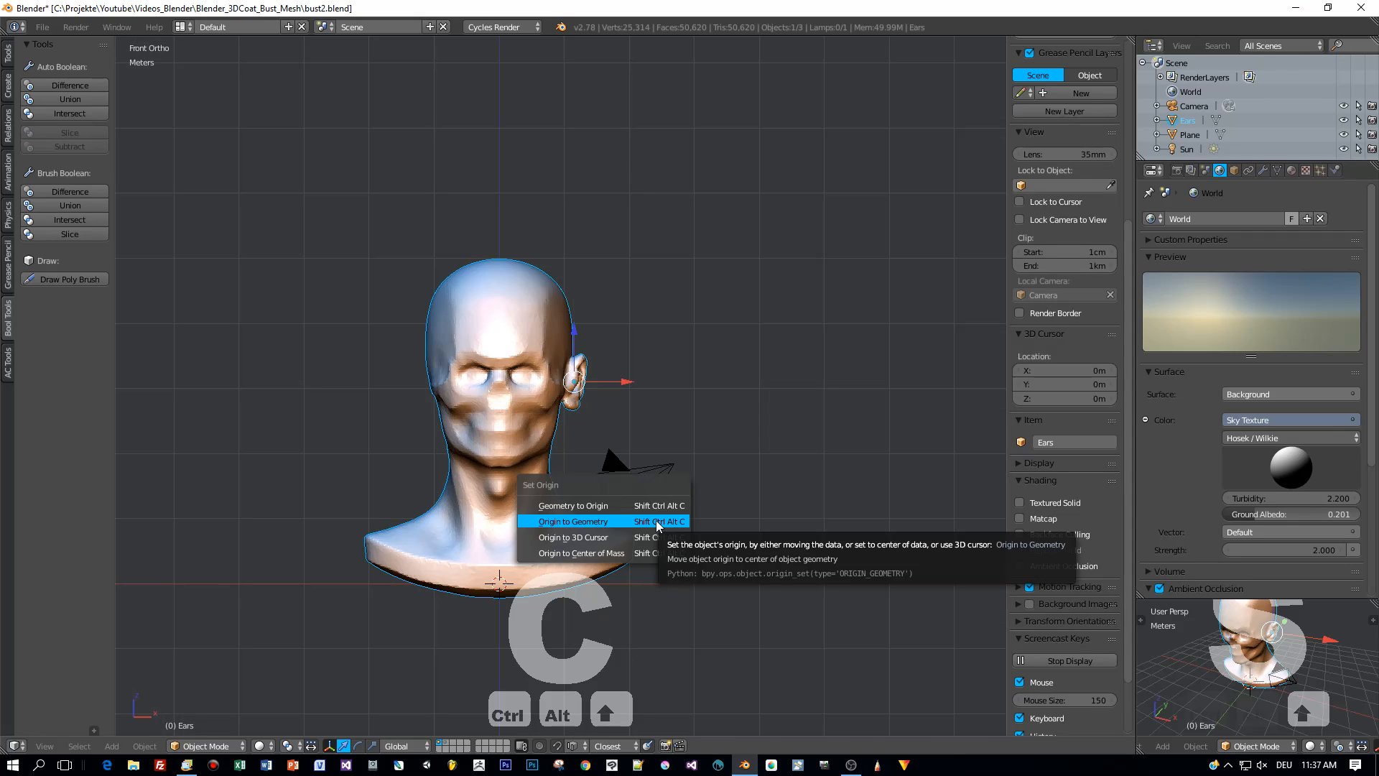
pyautogui.click(609, 537)
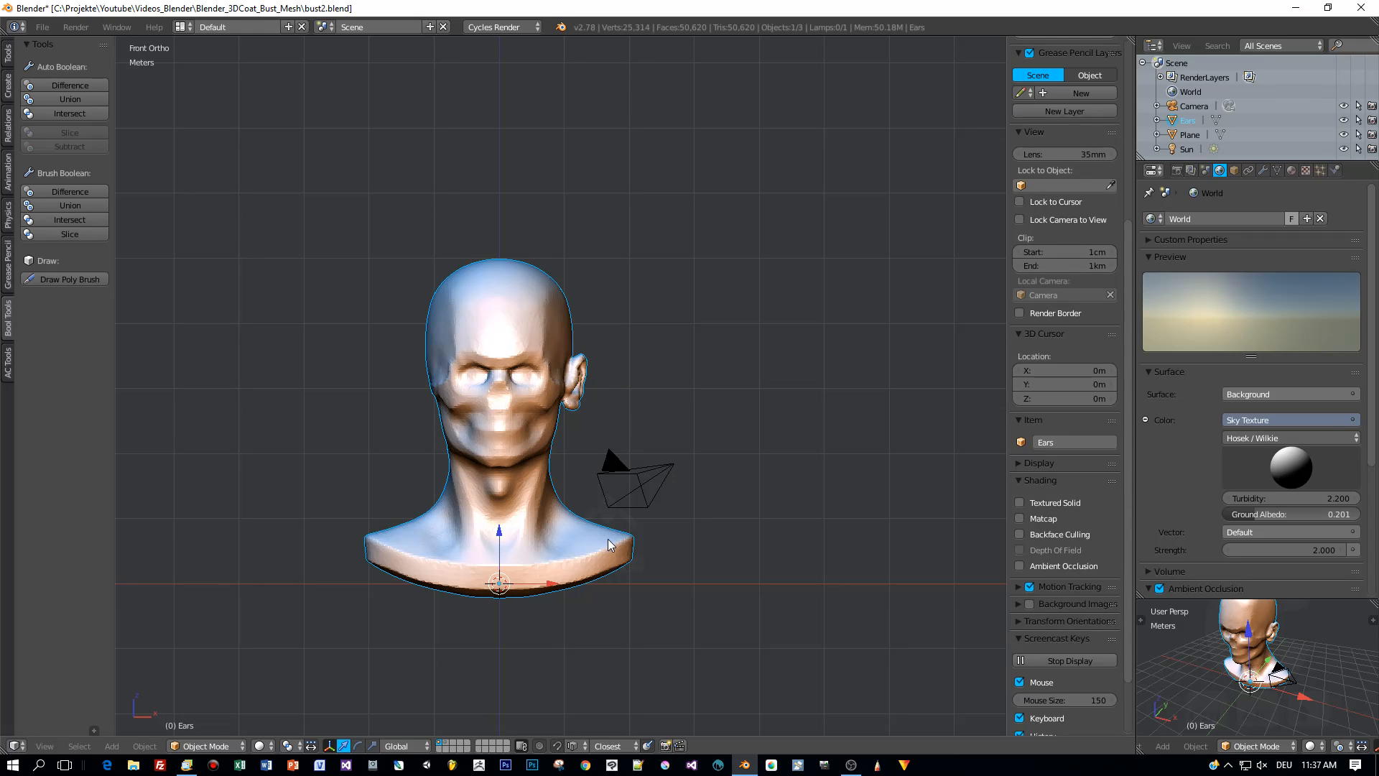
pyautogui.hotkey('ctrl', 'a')
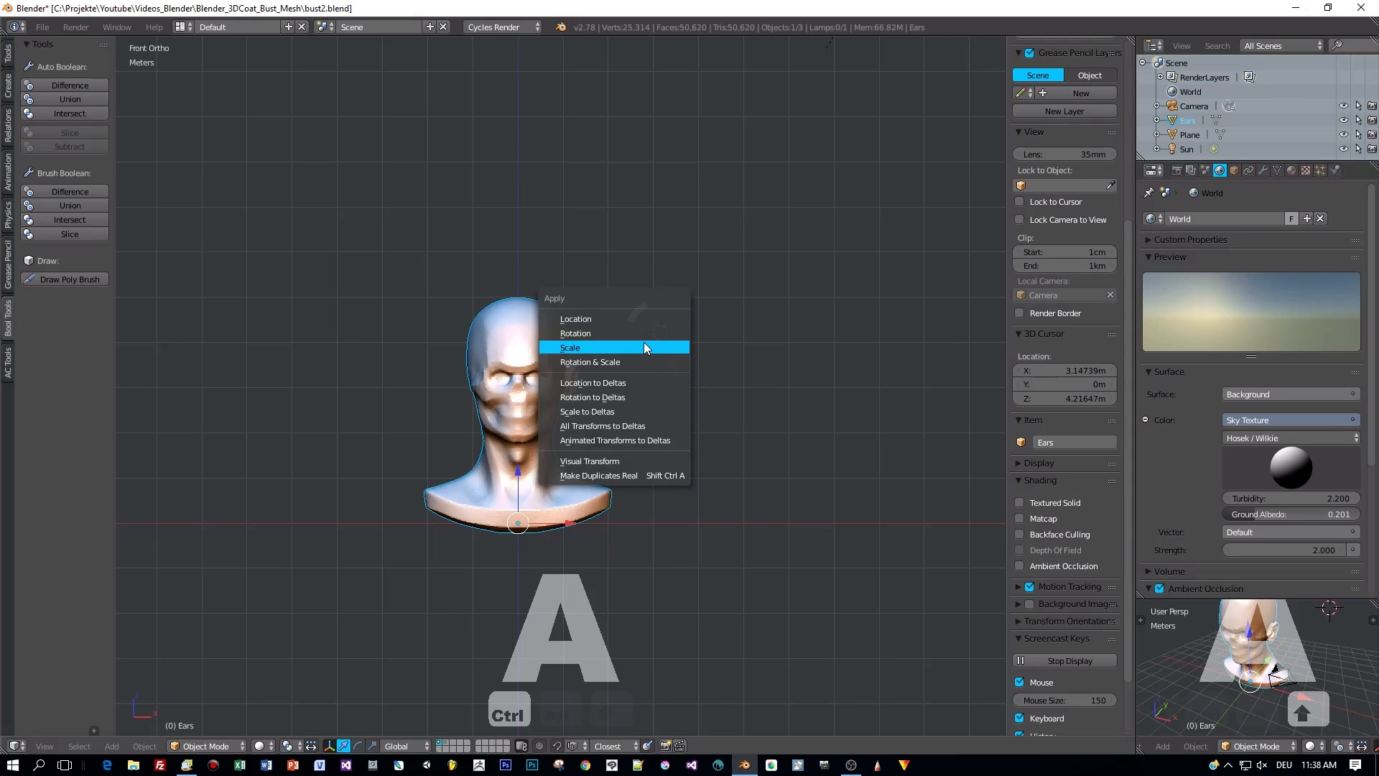
pyautogui.click(641, 334)
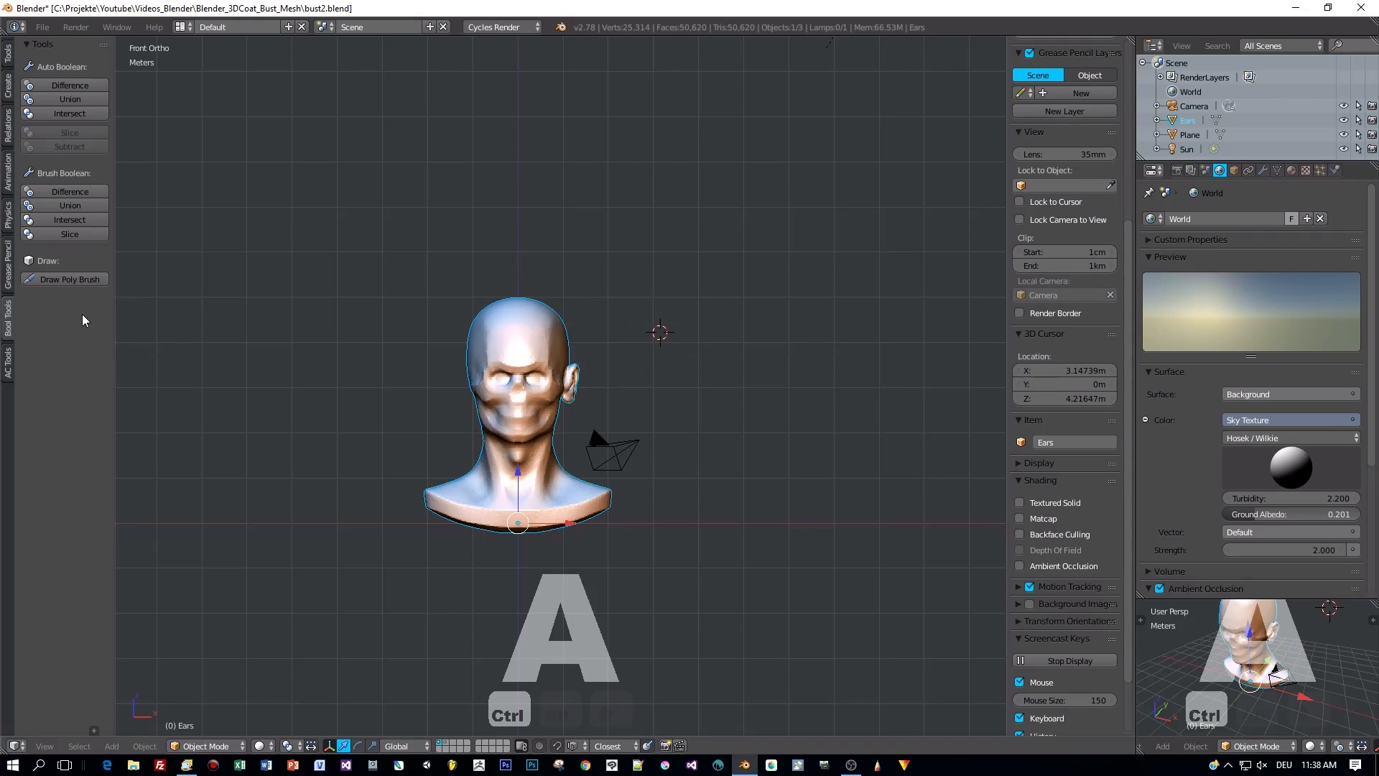
# Switch to Sculpt Mode and symmetrize the merged bust in the +X to -X direction
pyautogui.press('Tab')
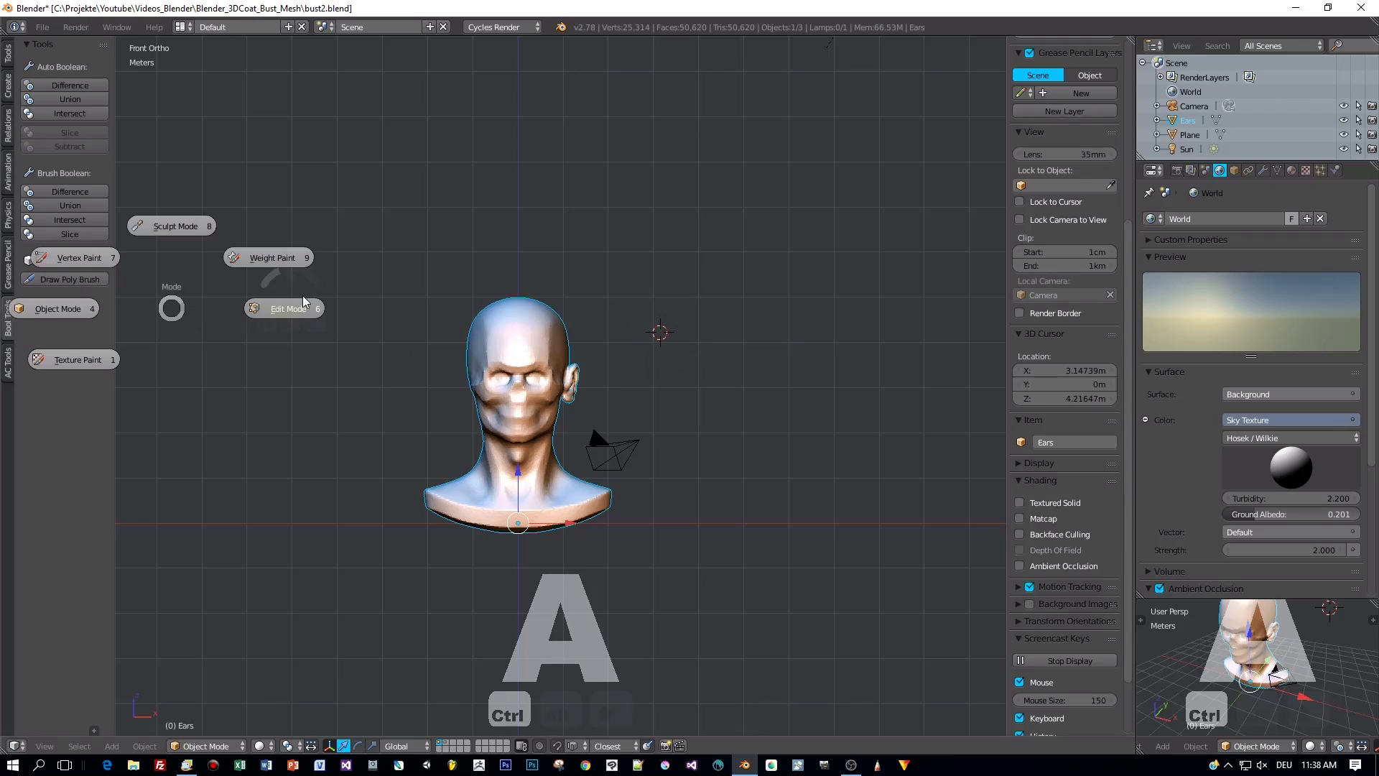
pyautogui.click(165, 227)
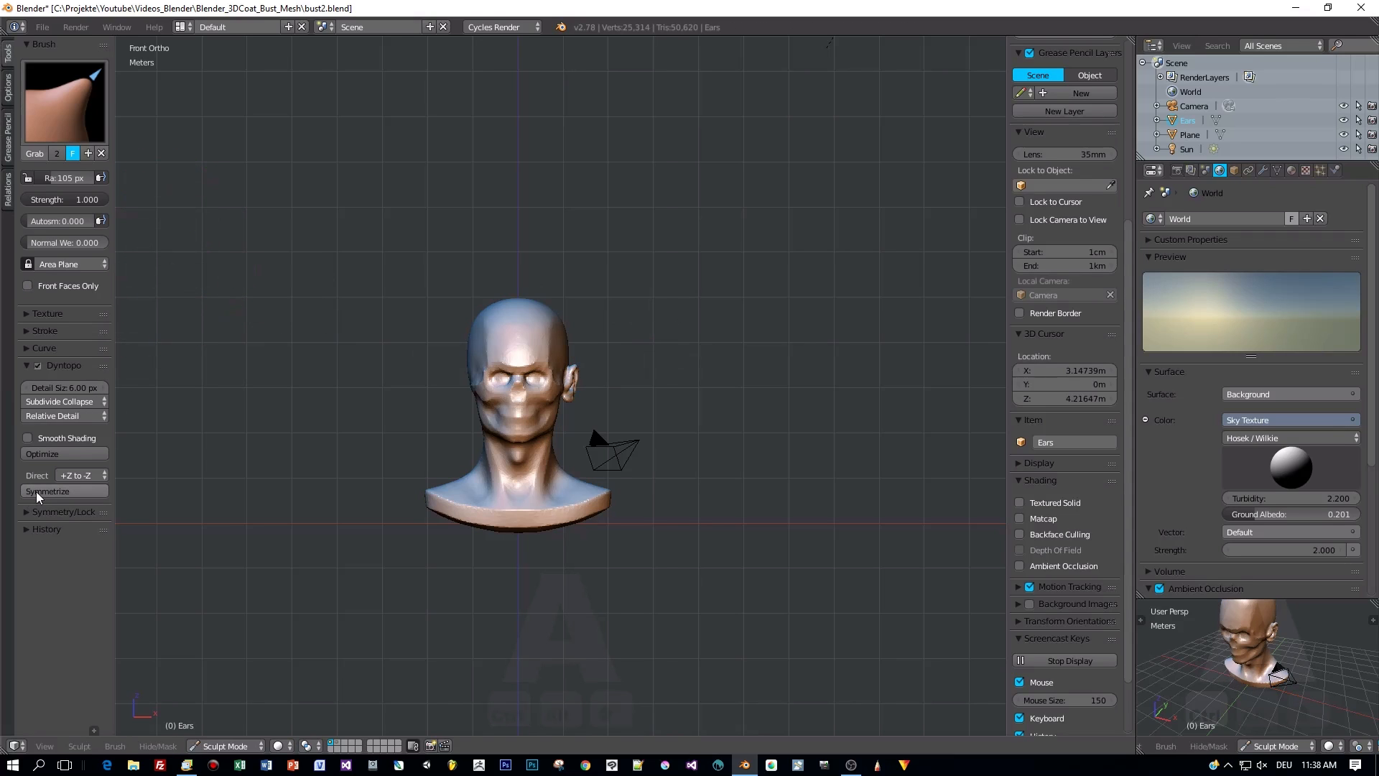
pyautogui.click(86, 475)
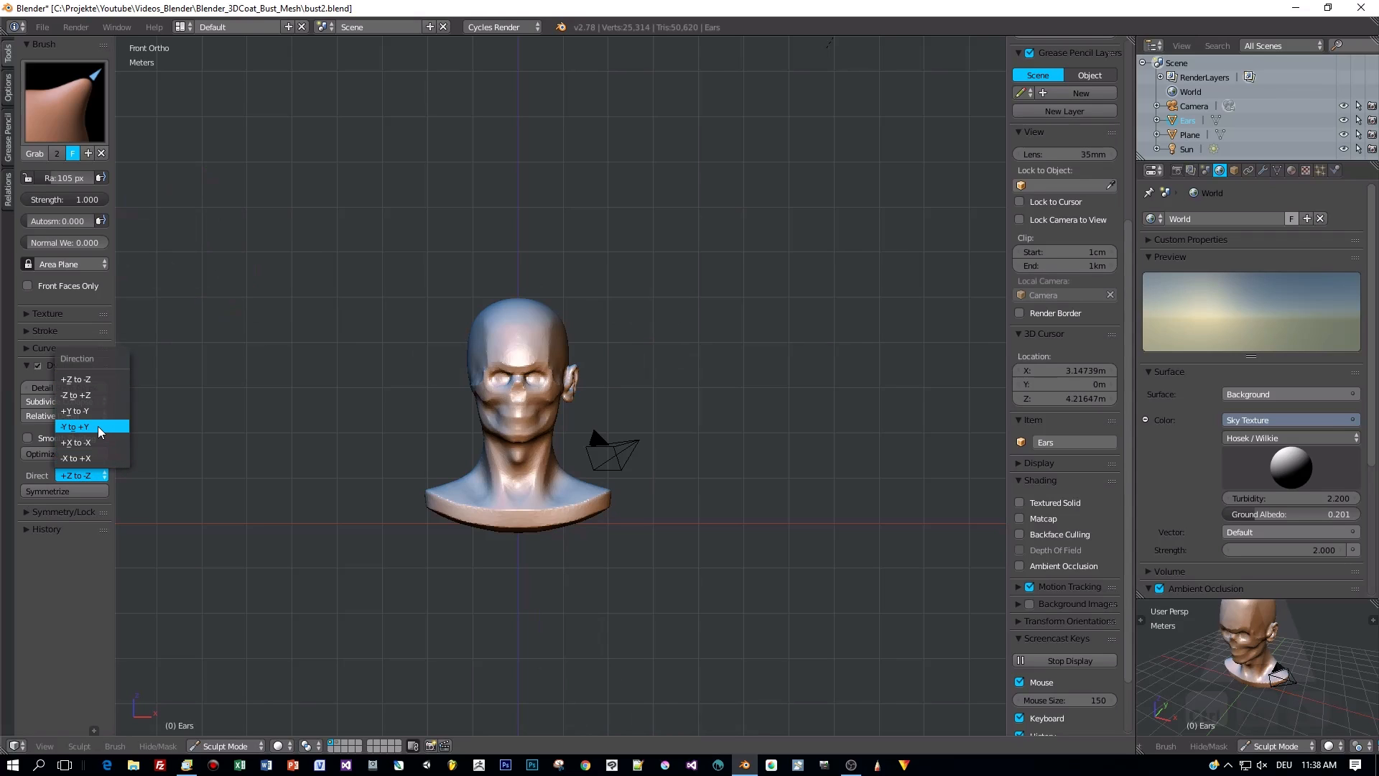
pyautogui.click(86, 443)
pyautogui.click(72, 493)
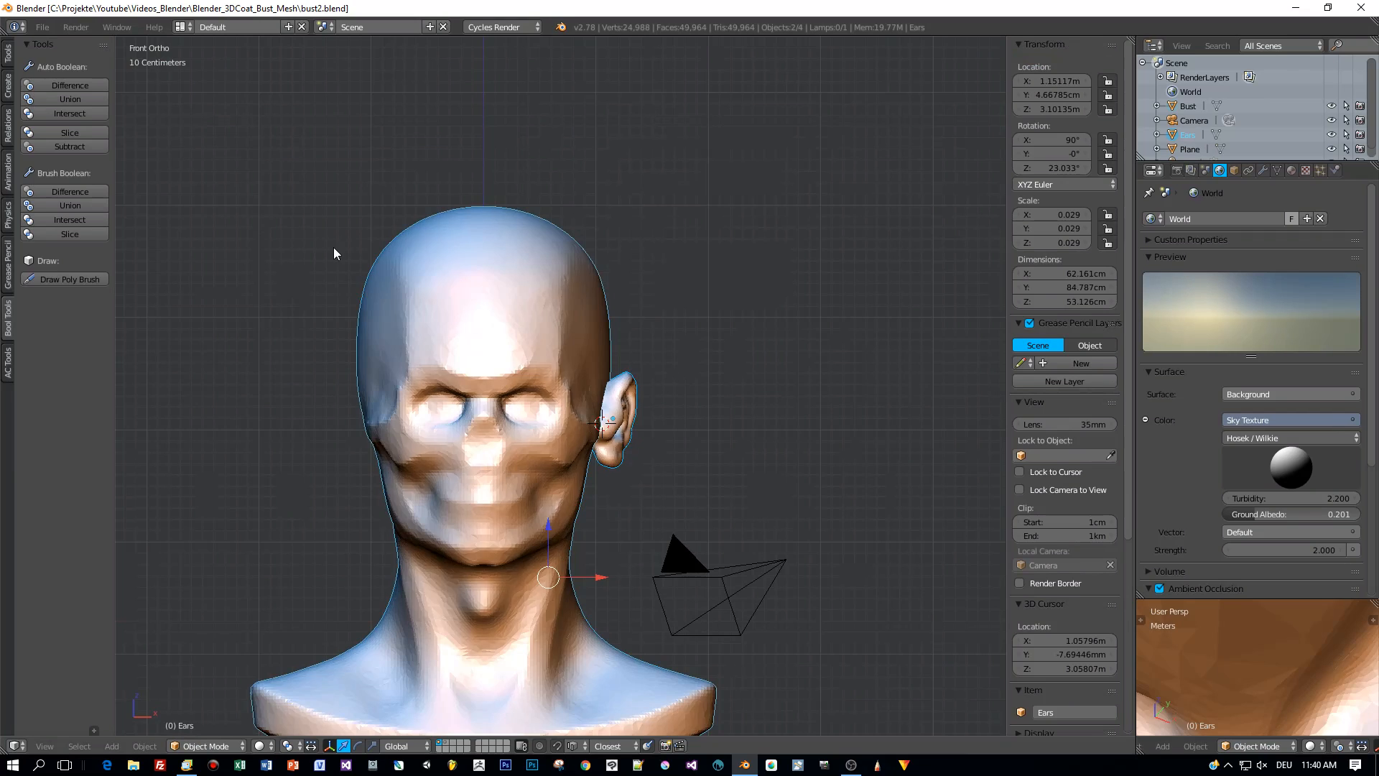
# Select only the separate ear object, test moving it away from the head along X, and undo the move
pyautogui.scroll(-4, 502, 304)
pyautogui.moveTo(501, 304); pyautogui.dragTo(449, 355, button='middle')
pyautogui.scroll(8, 412, 329)
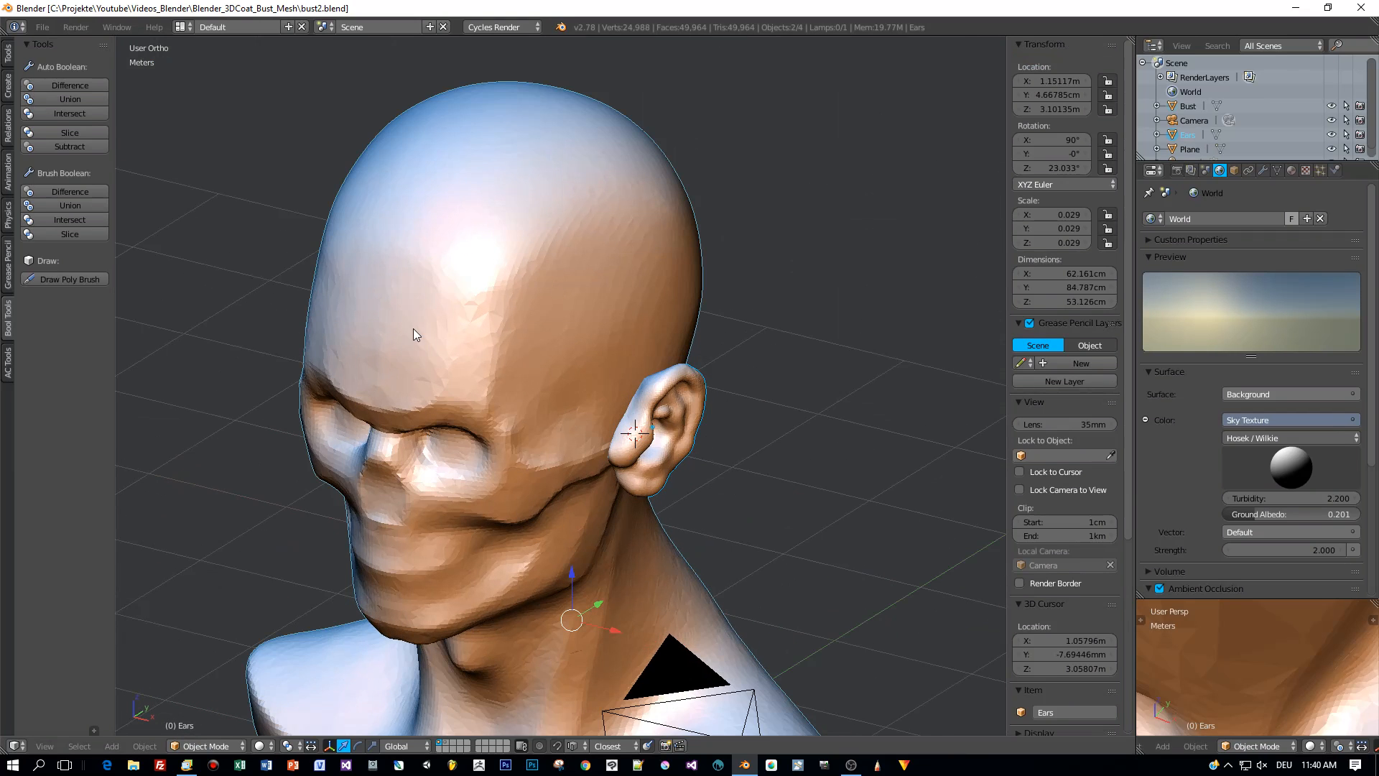
pyautogui.rightClick(667, 429)
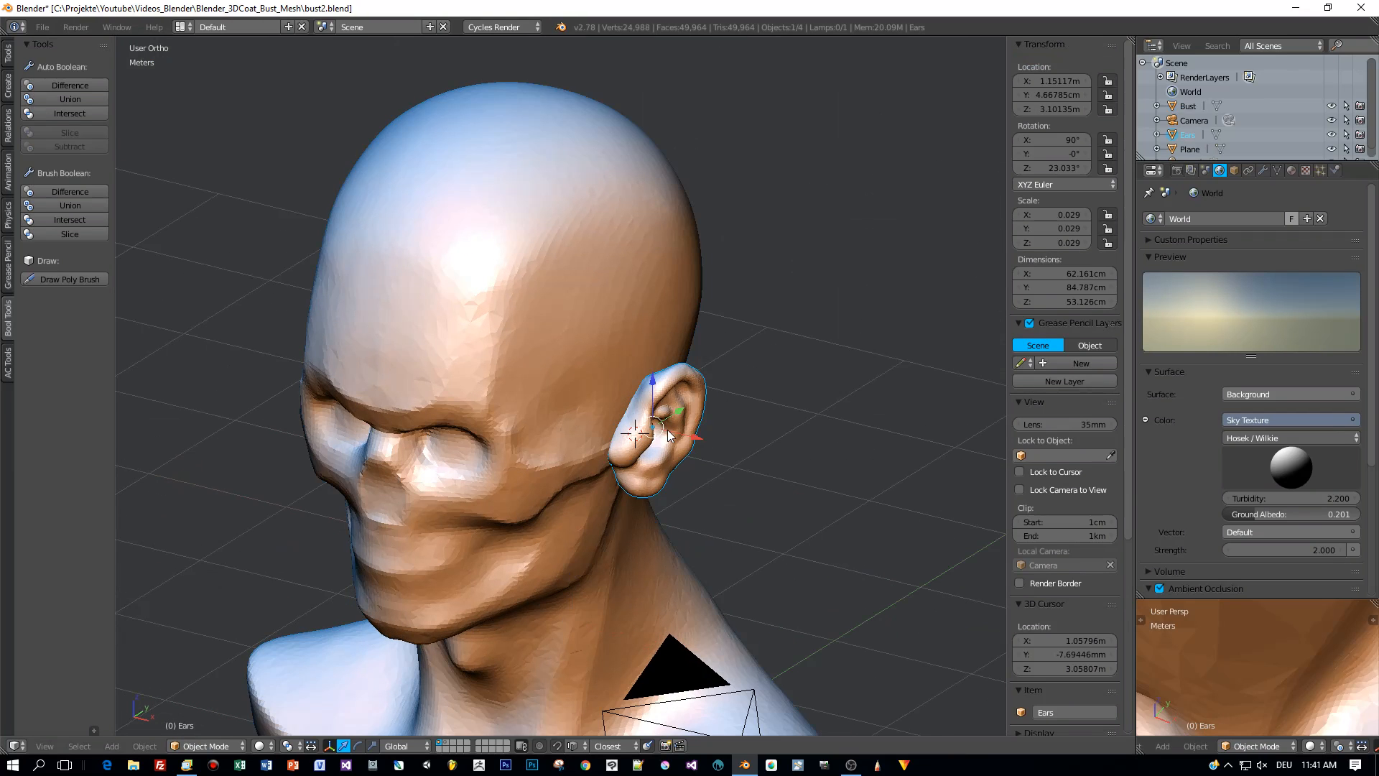
pyautogui.press('KP_1')
pyautogui.moveTo(672, 416); pyautogui.dragTo(805, 421)
pyautogui.hotkey('ctrl', 'z')
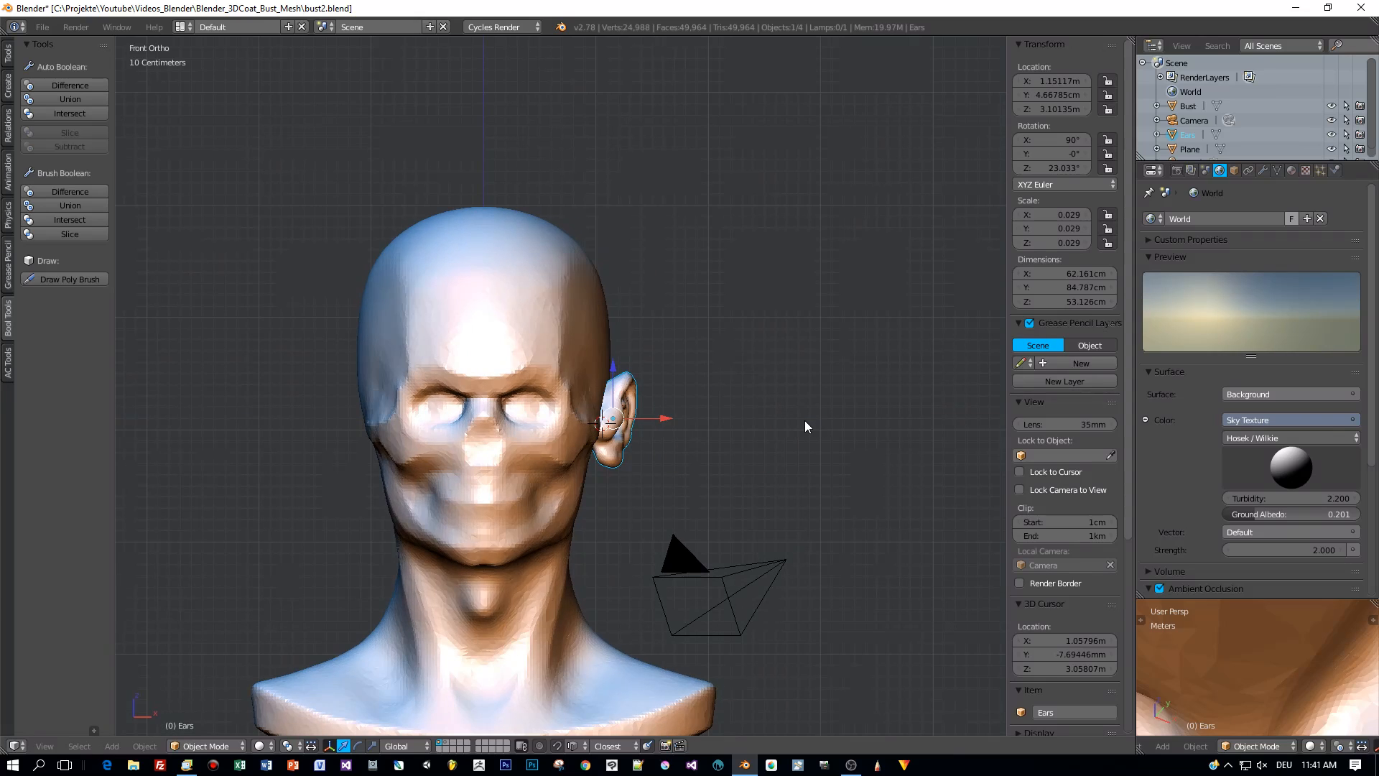
# Snap the 3D cursor to the scene center
pyautogui.scroll(-1, 754, 450)
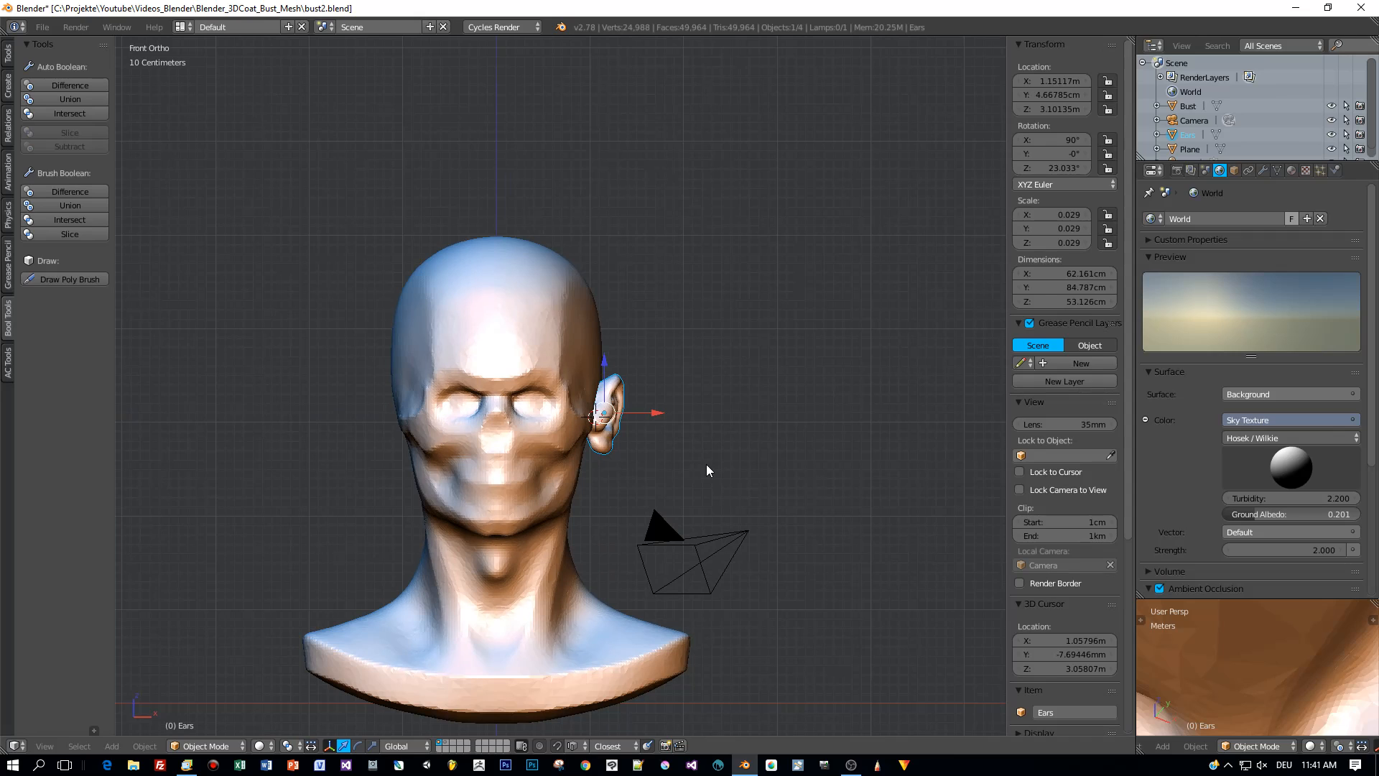
pyautogui.hotkey('shift', 's')
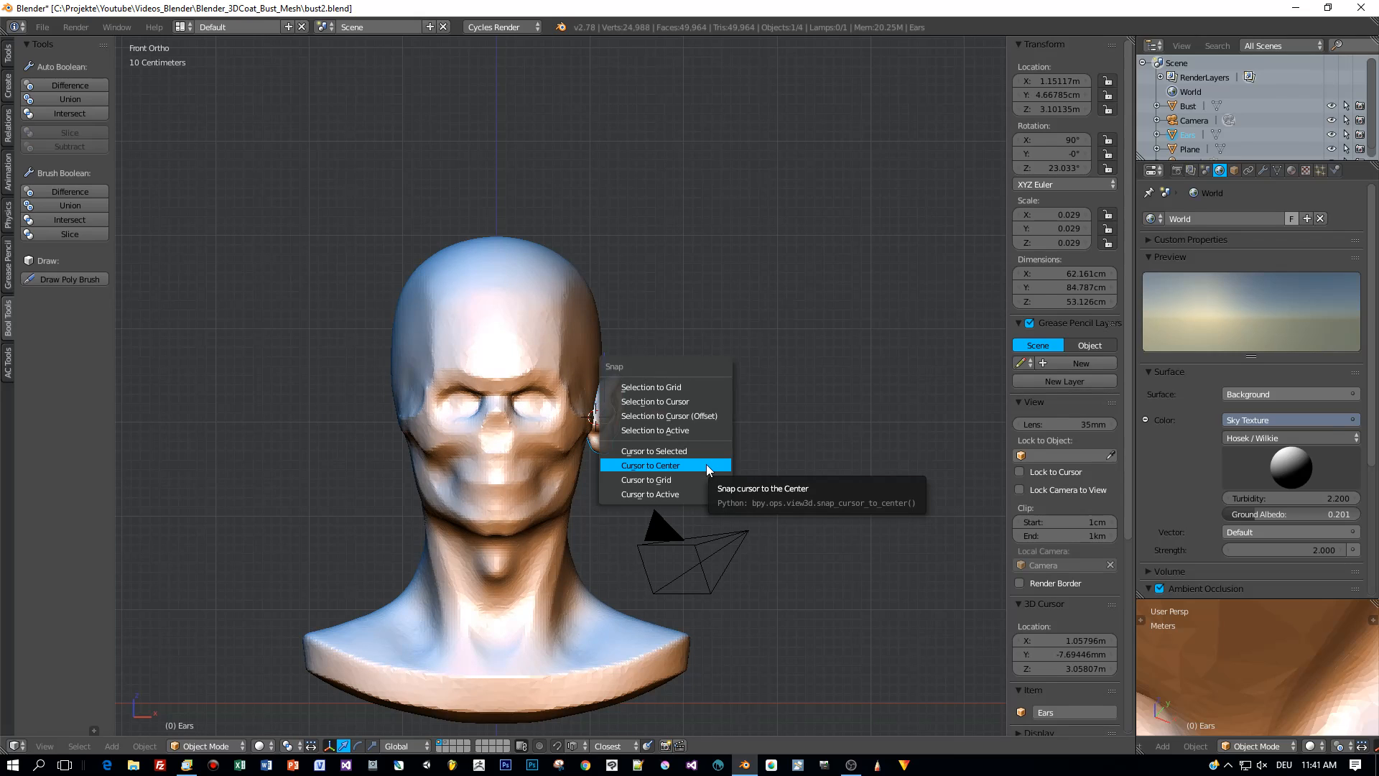
pyautogui.click(708, 470)
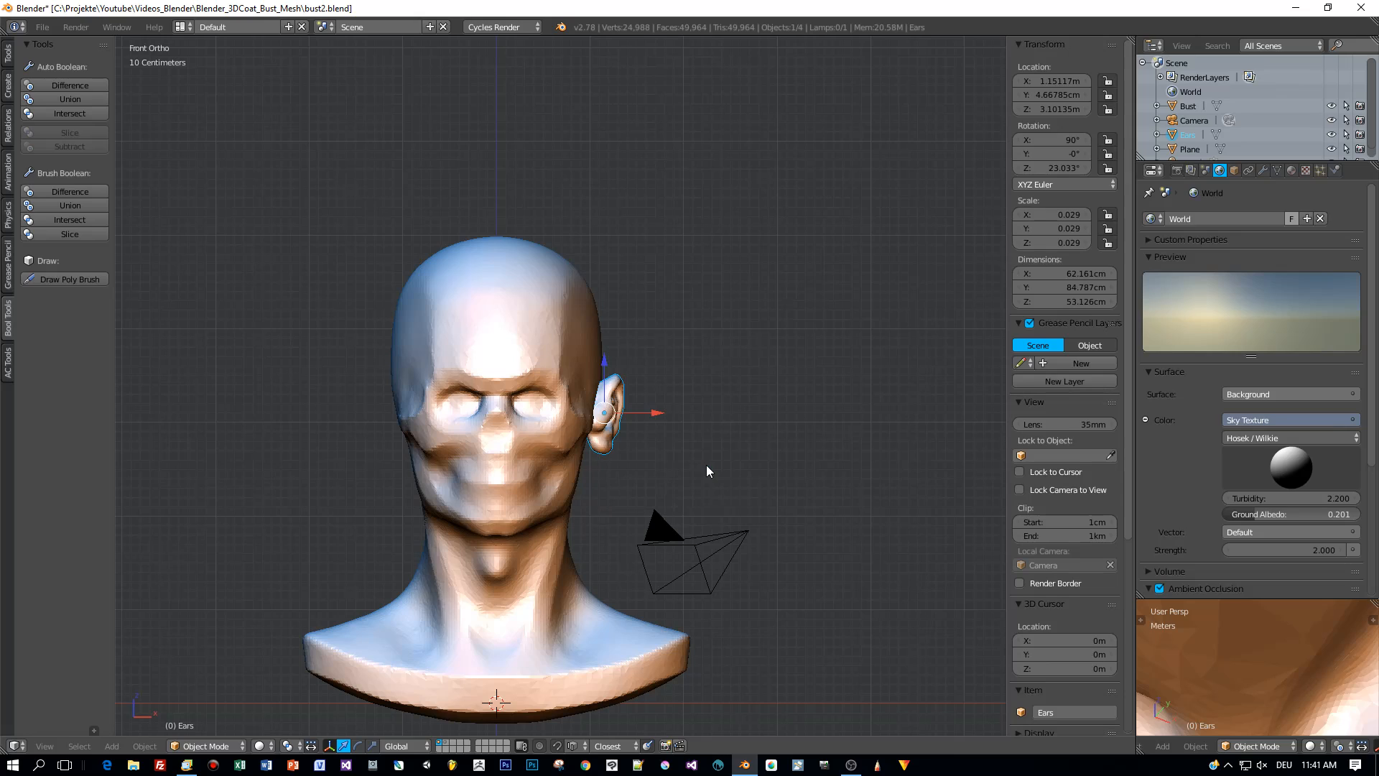
# Set the ear's origin to the 3D cursor and apply its rotation and scale
pyautogui.hotkey('ctrl', 'shift', 'alt', 'c')
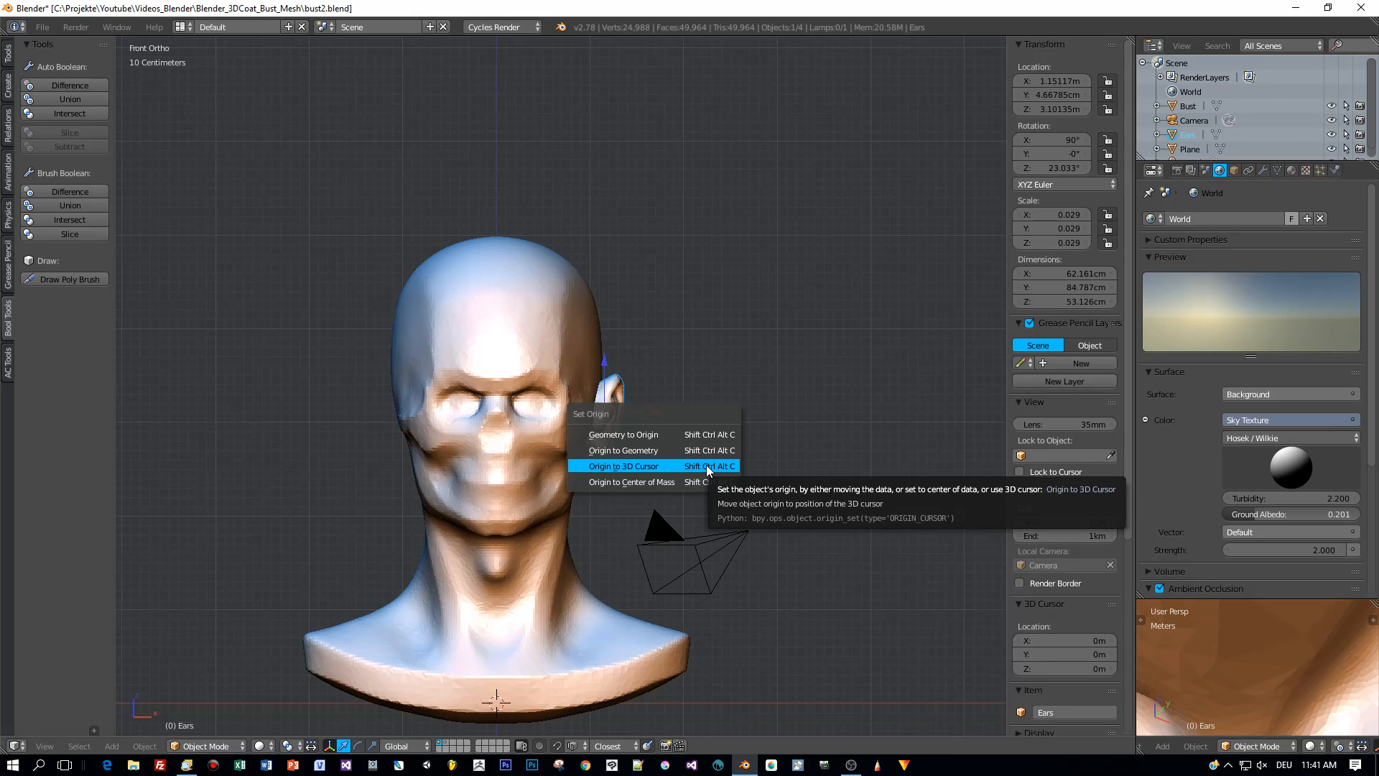
pyautogui.click(707, 470)
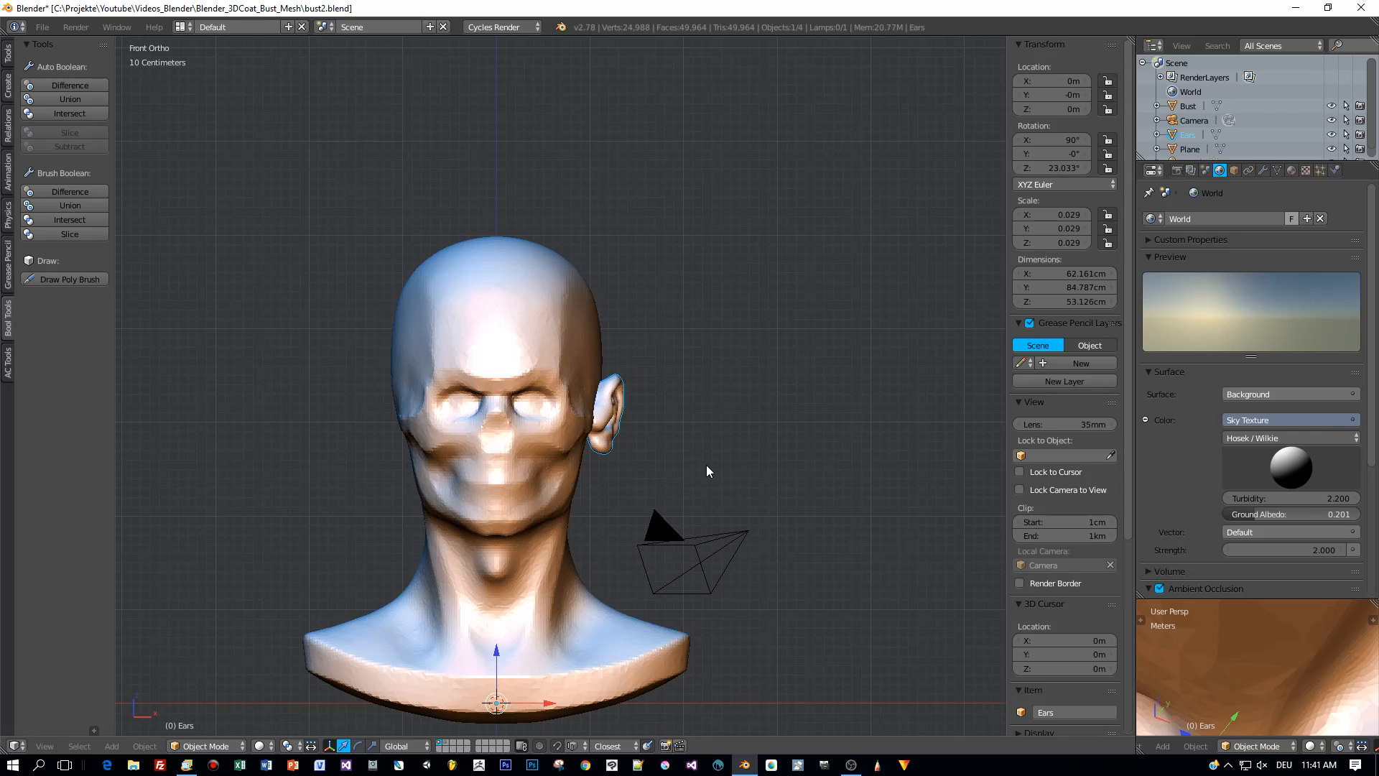
pyautogui.hotkey('ctrl', 'a')
pyautogui.click(692, 422)
# Switch the ear to Sculpt Mode and symmetrize it from +X to -X with the Dyntopo options
pyautogui.hotkey('ctrl', 'Tab')
pyautogui.click(712, 355)
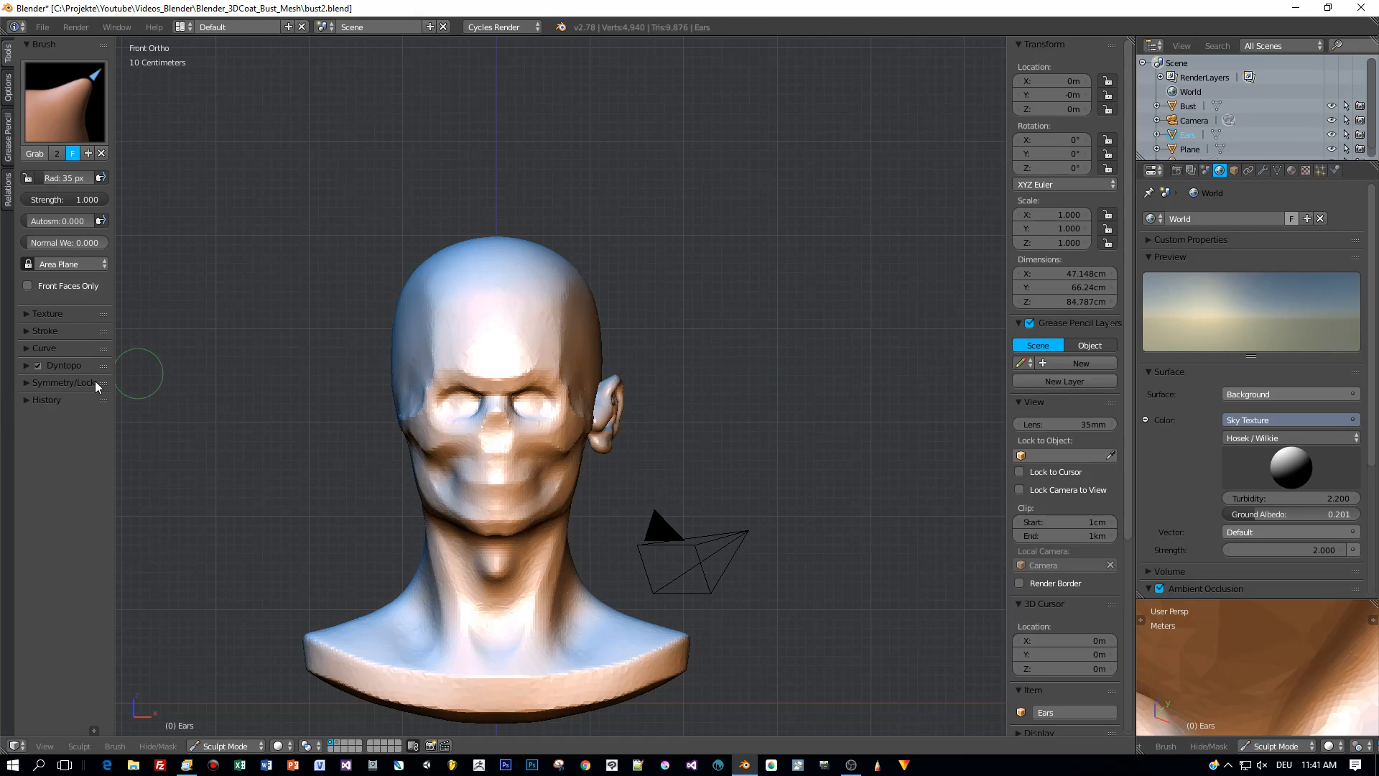
pyautogui.click(26, 366)
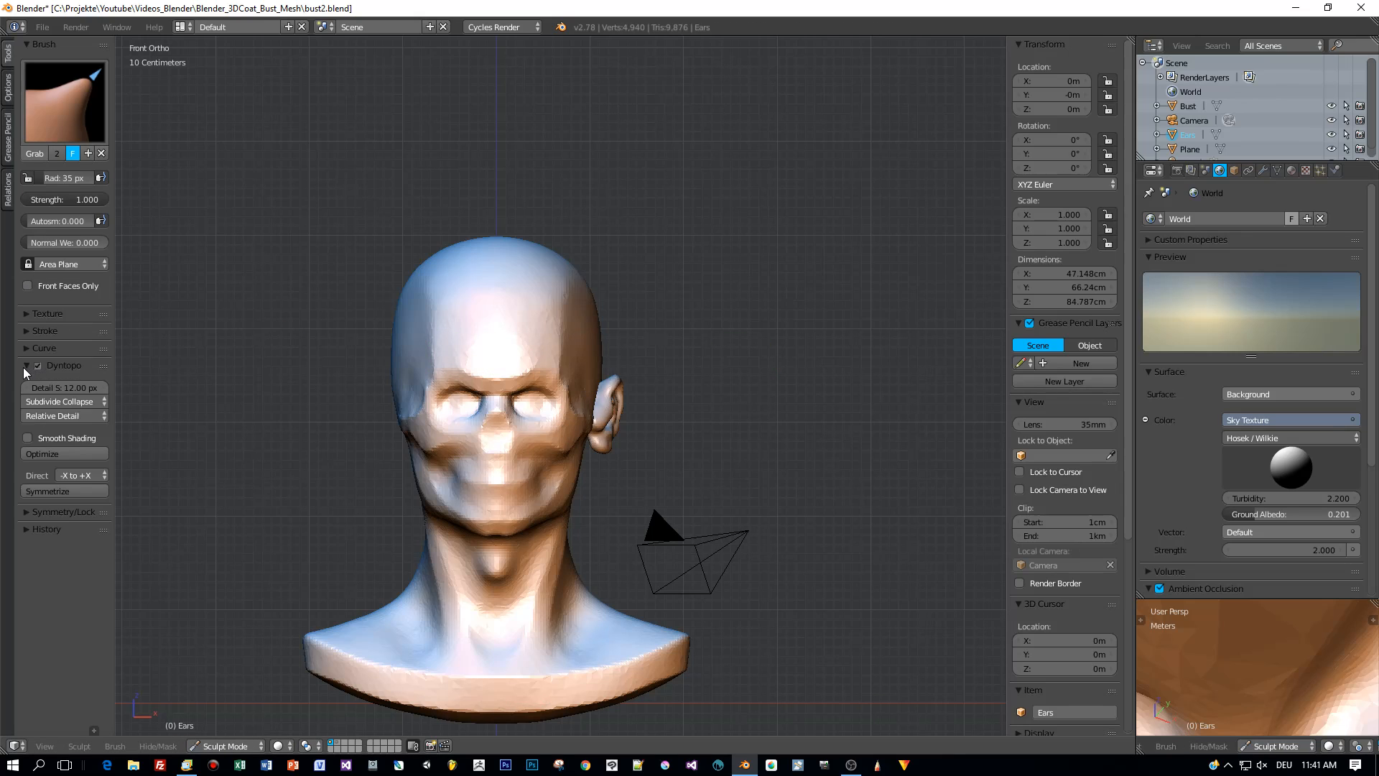
pyautogui.click(78, 475)
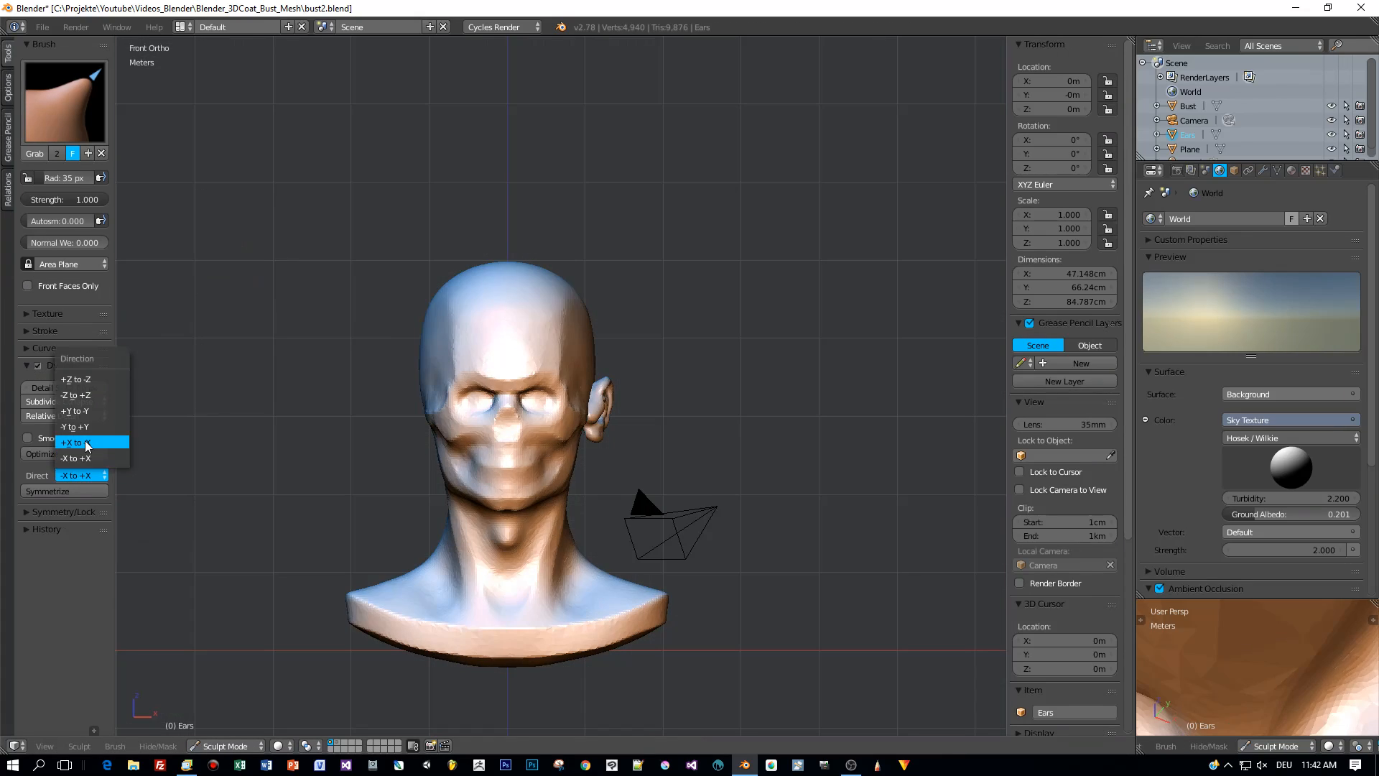
pyautogui.click(92, 444)
pyautogui.click(75, 490)
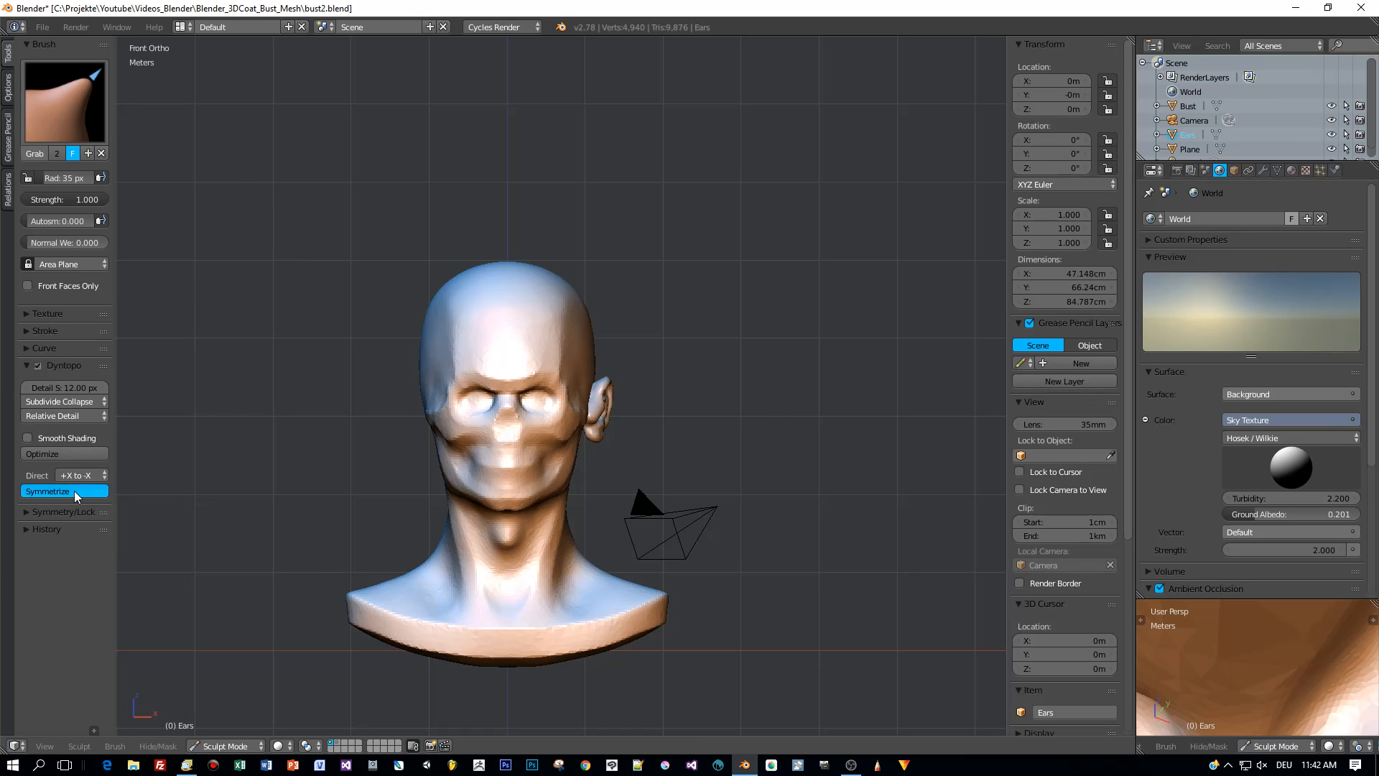
pyautogui.moveTo(459, 438); pyautogui.dragTo(415, 454, button='middle')
pyautogui.scroll(5, 400, 467)
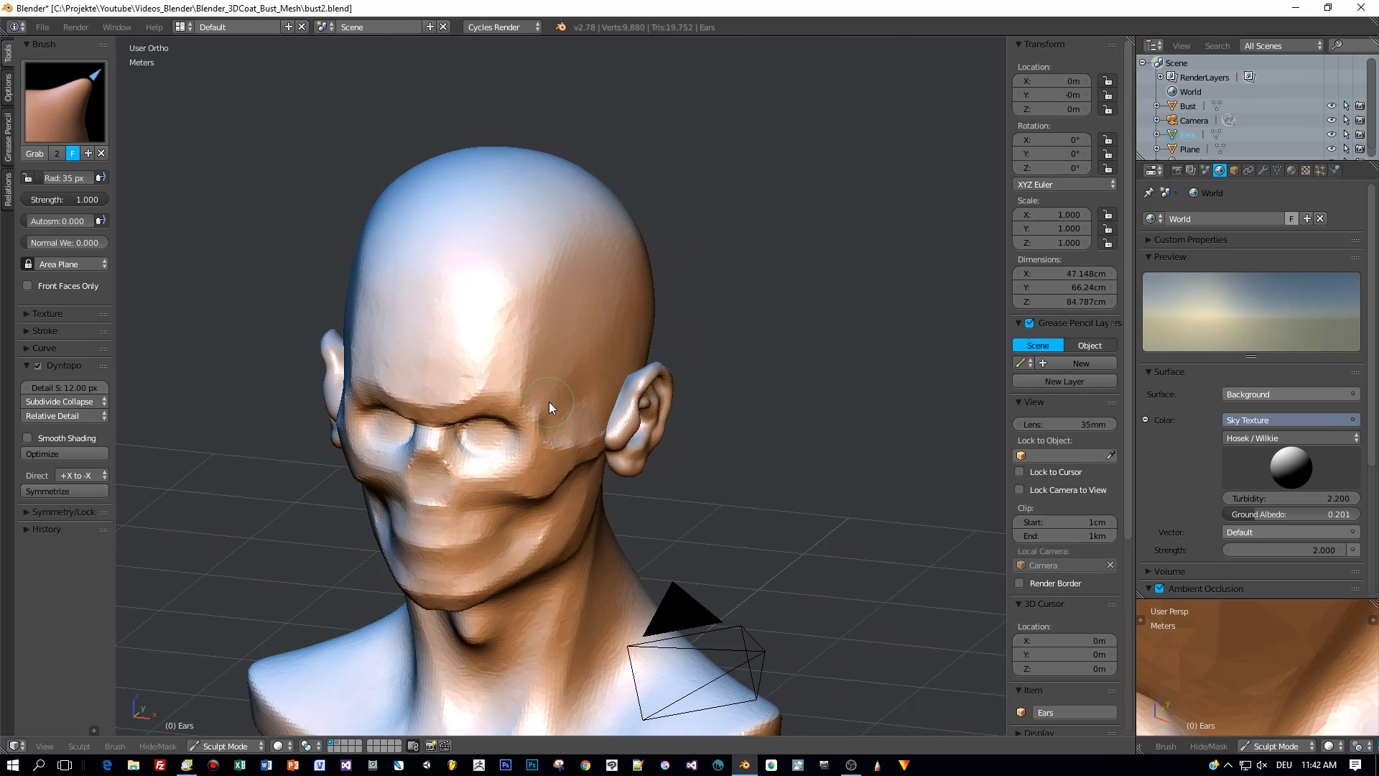
# Return to Object Mode and merge the bust and the mirrored ears with an automatic boolean union
pyautogui.press('Tab')
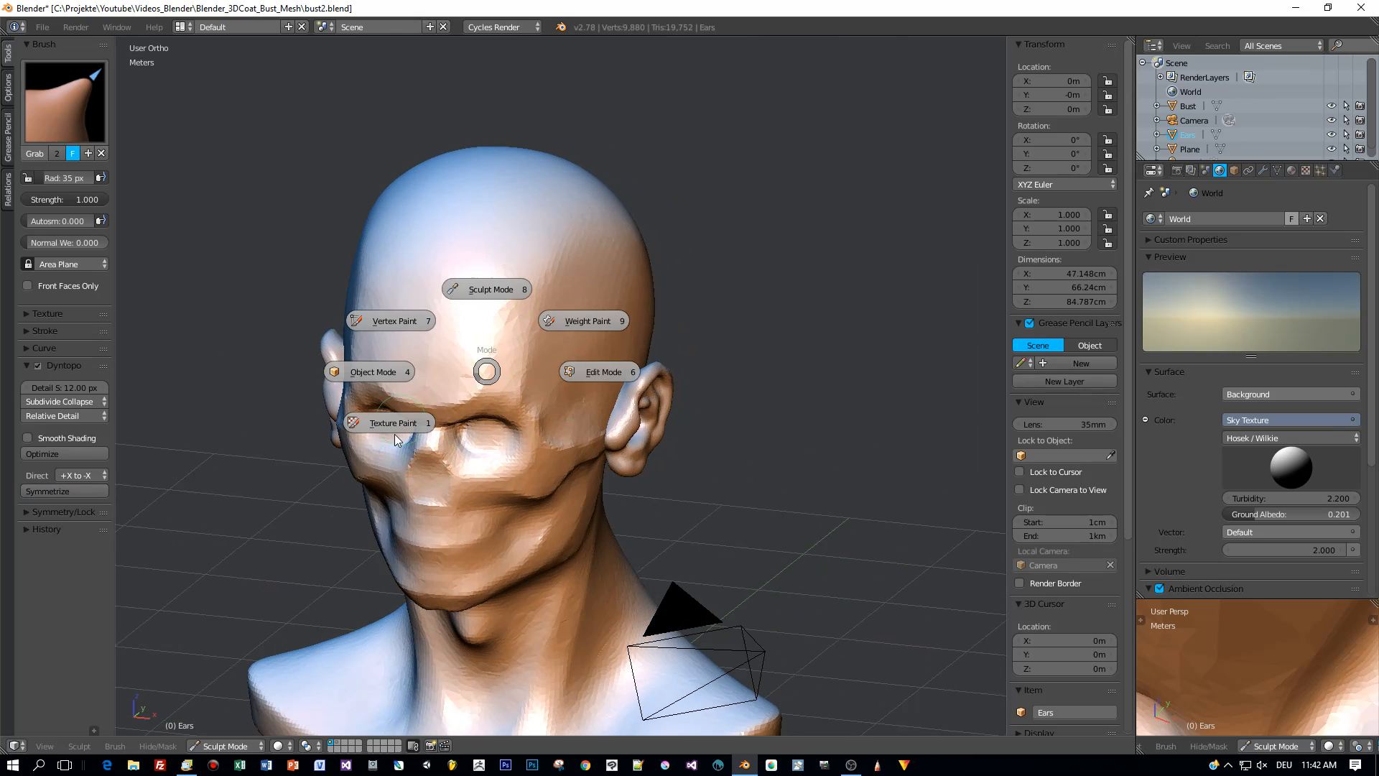
pyautogui.click(380, 369)
pyautogui.rightClick(563, 364)
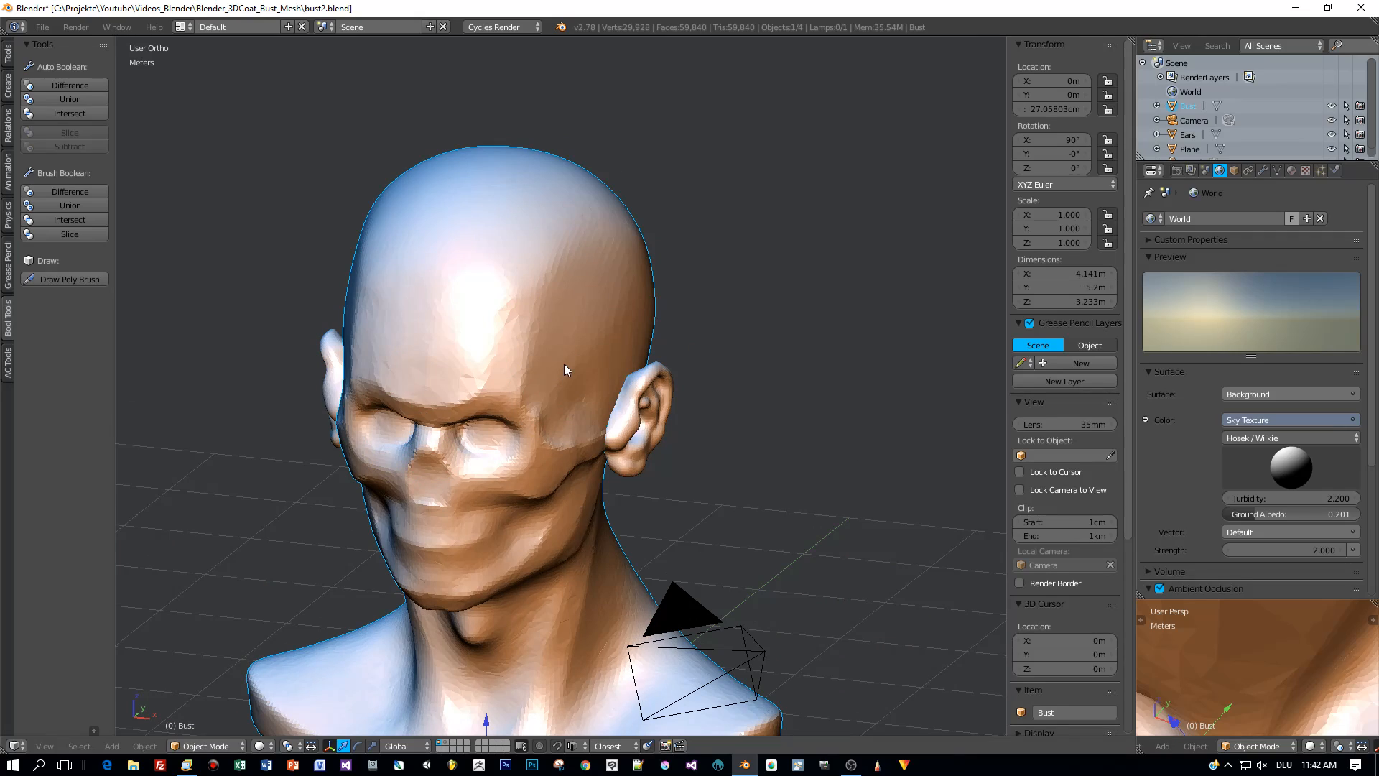
pyautogui.keyDown('shift'); pyautogui.rightClick(639, 417); pyautogui.keyUp('shift')
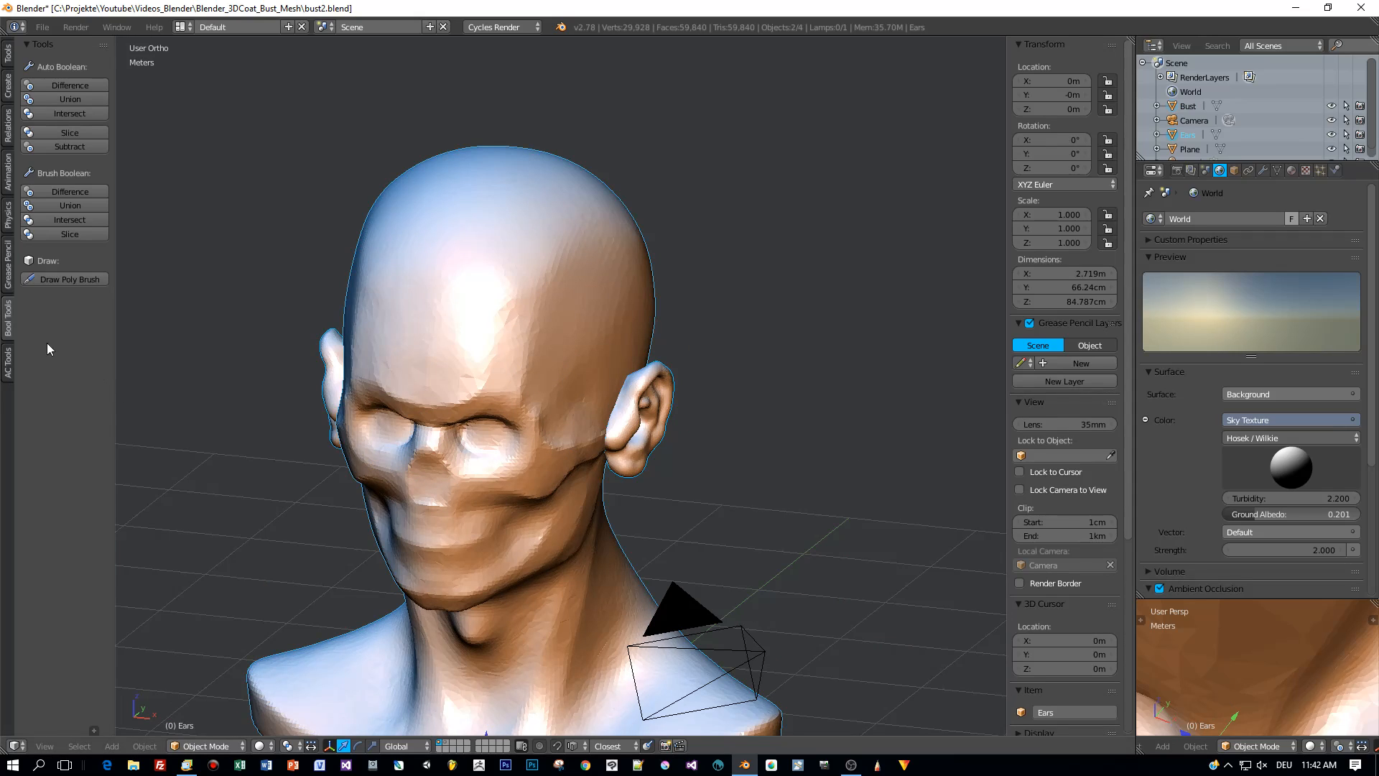
pyautogui.click(85, 98)
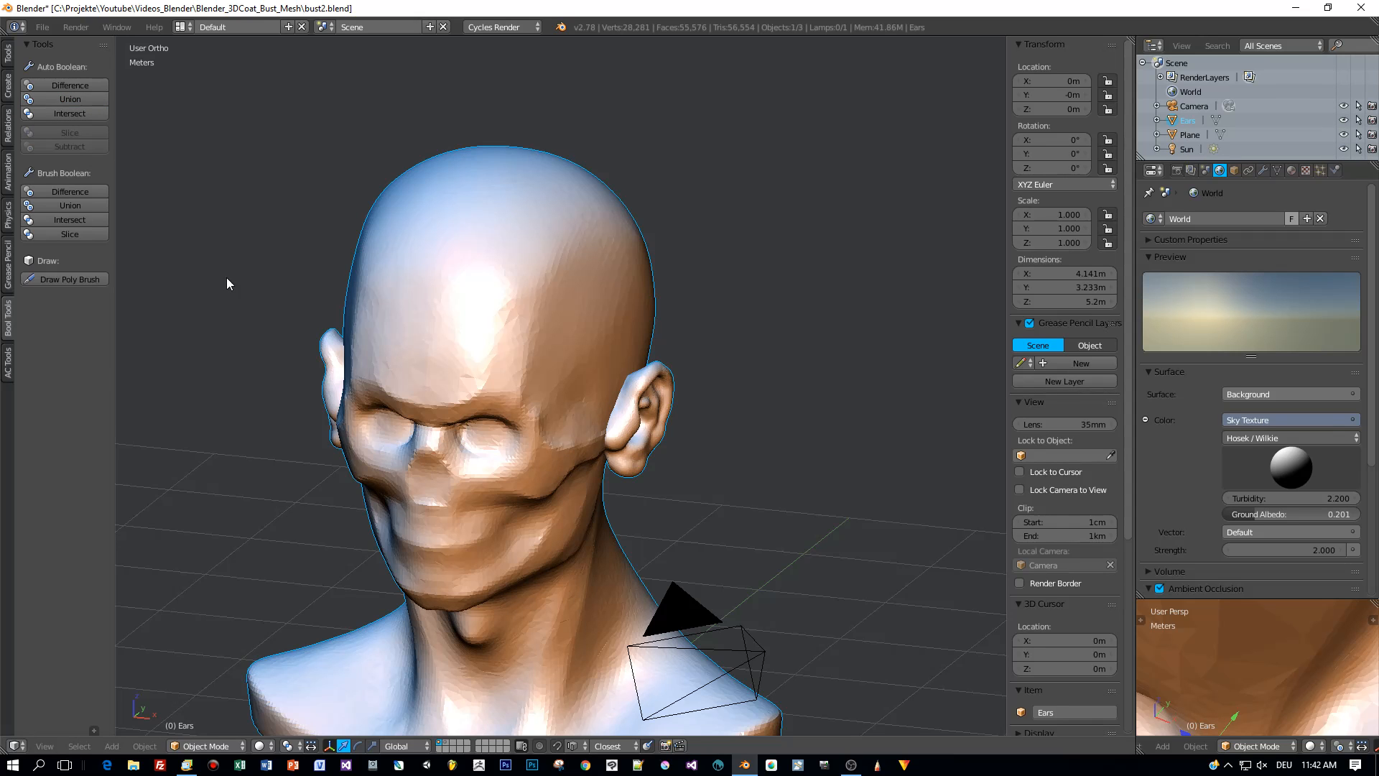
# Test moving the merged bust upward along Z in front view and undo the move
pyautogui.scroll(-4, 244, 292)
pyautogui.moveTo(254, 284); pyautogui.dragTo(311, 269, button='middle')
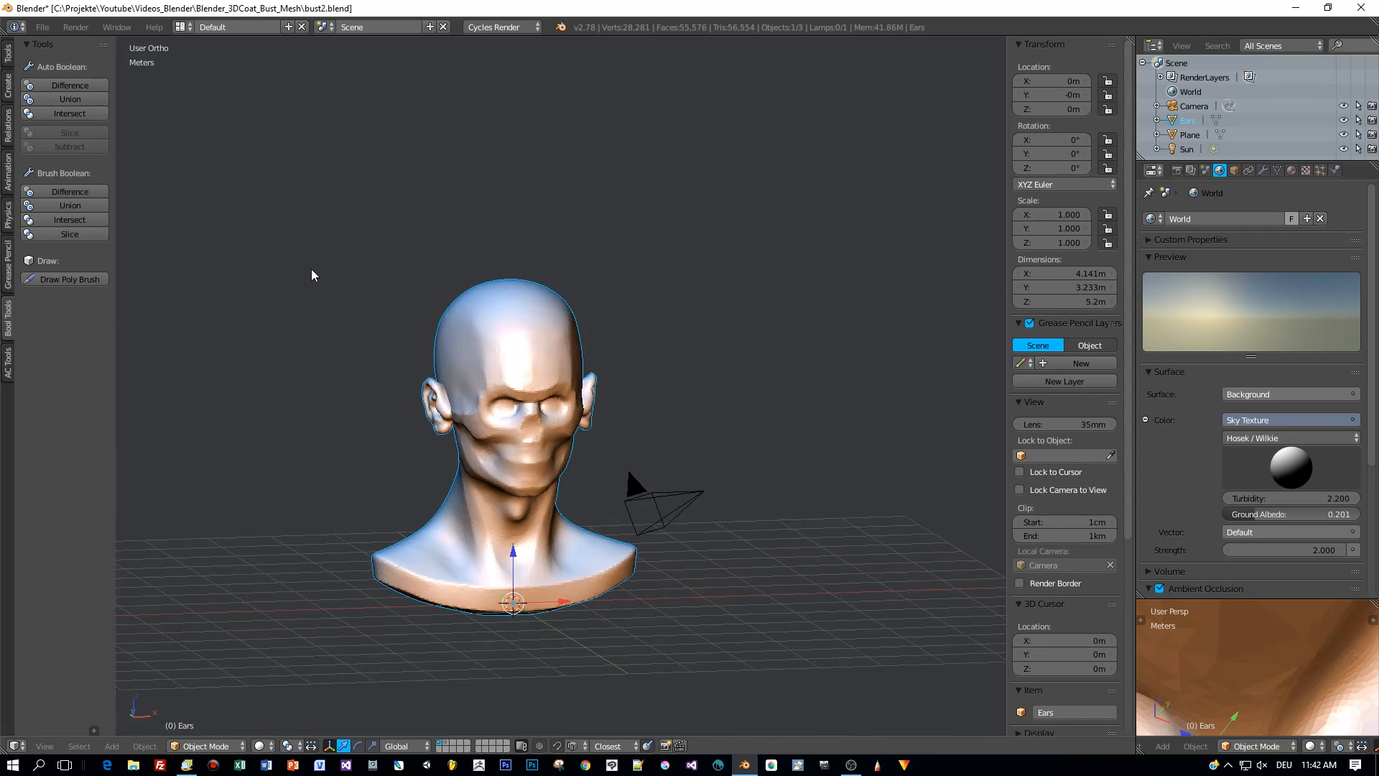
pyautogui.press('KP_1')
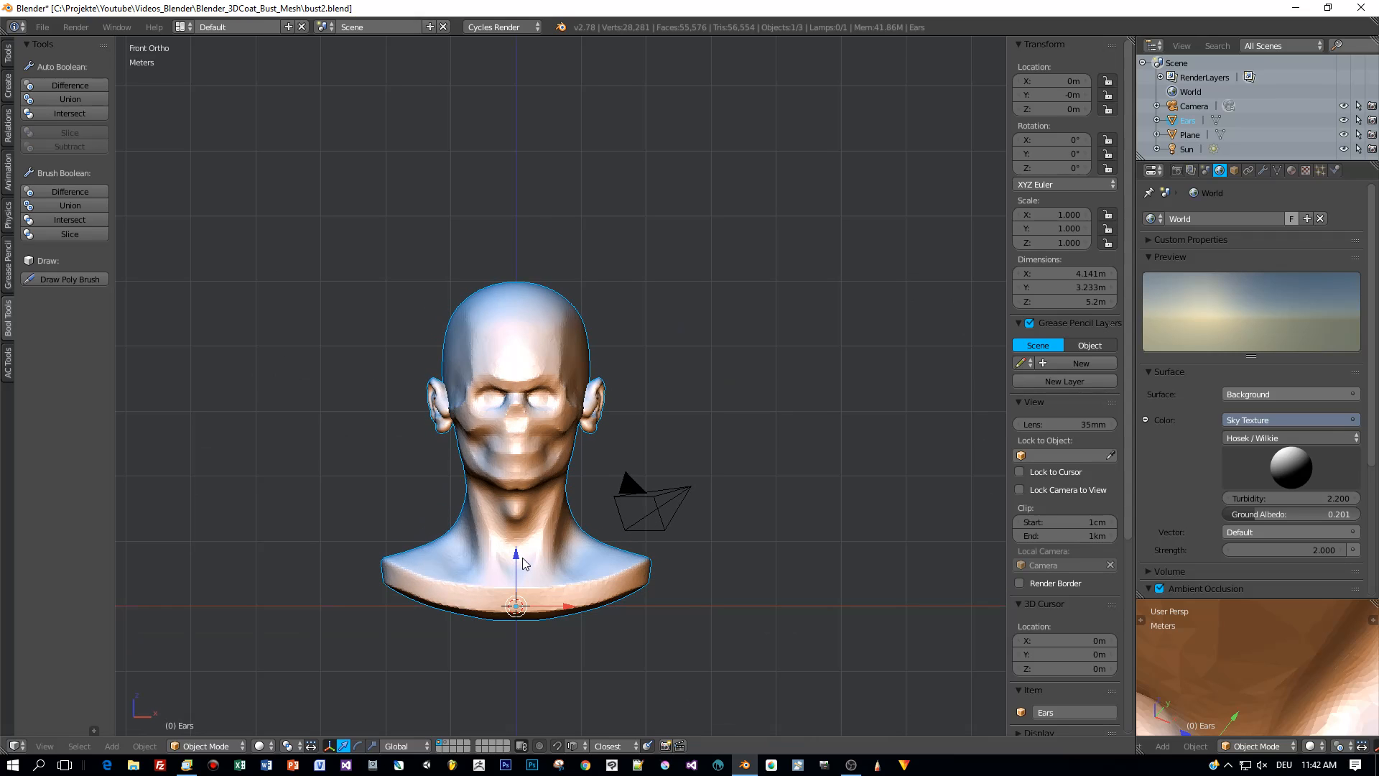
pyautogui.moveTo(522, 559); pyautogui.dragTo(541, 476)
pyautogui.hotkey('ctrl', 'z')
# Switch the merged bust to Sculpt Mode and enable Dyntopo with a detail size of 5.40 px
pyautogui.moveTo(811, 451)
pyautogui.mouseDown(button='middle')
pyautogui.moveTo(701, 494)
pyautogui.moveTo(601, 415)
pyautogui.mouseUp(button='middle')
pyautogui.scroll(6, 701, 494)
pyautogui.press('Tab')
pyautogui.click(614, 321)
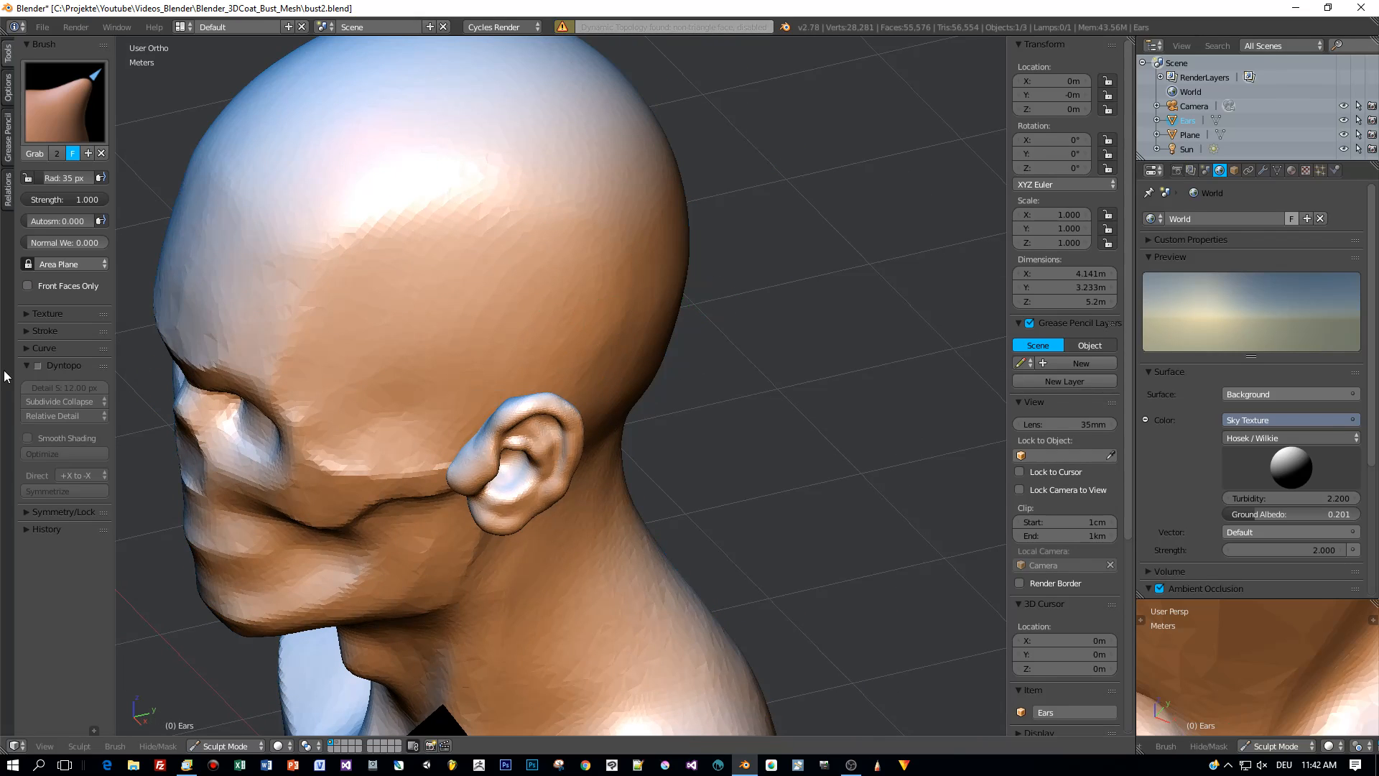
pyautogui.click(38, 365)
pyautogui.moveTo(56, 387); pyautogui.dragTo(44, 388)
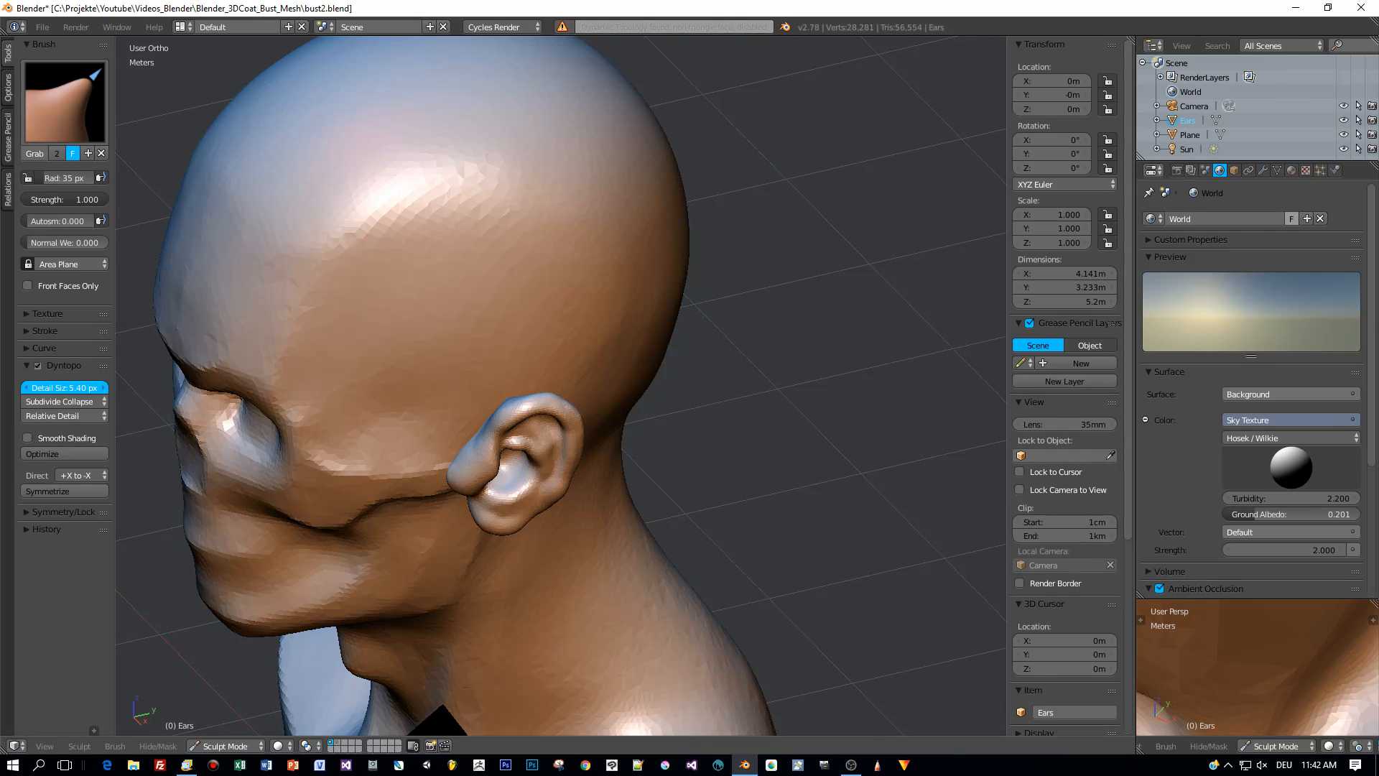
# Choose the Clay brush and build up the seam along the ear's upper front edge and behind the ear
pyautogui.click(64, 100)
pyautogui.click(167, 188)
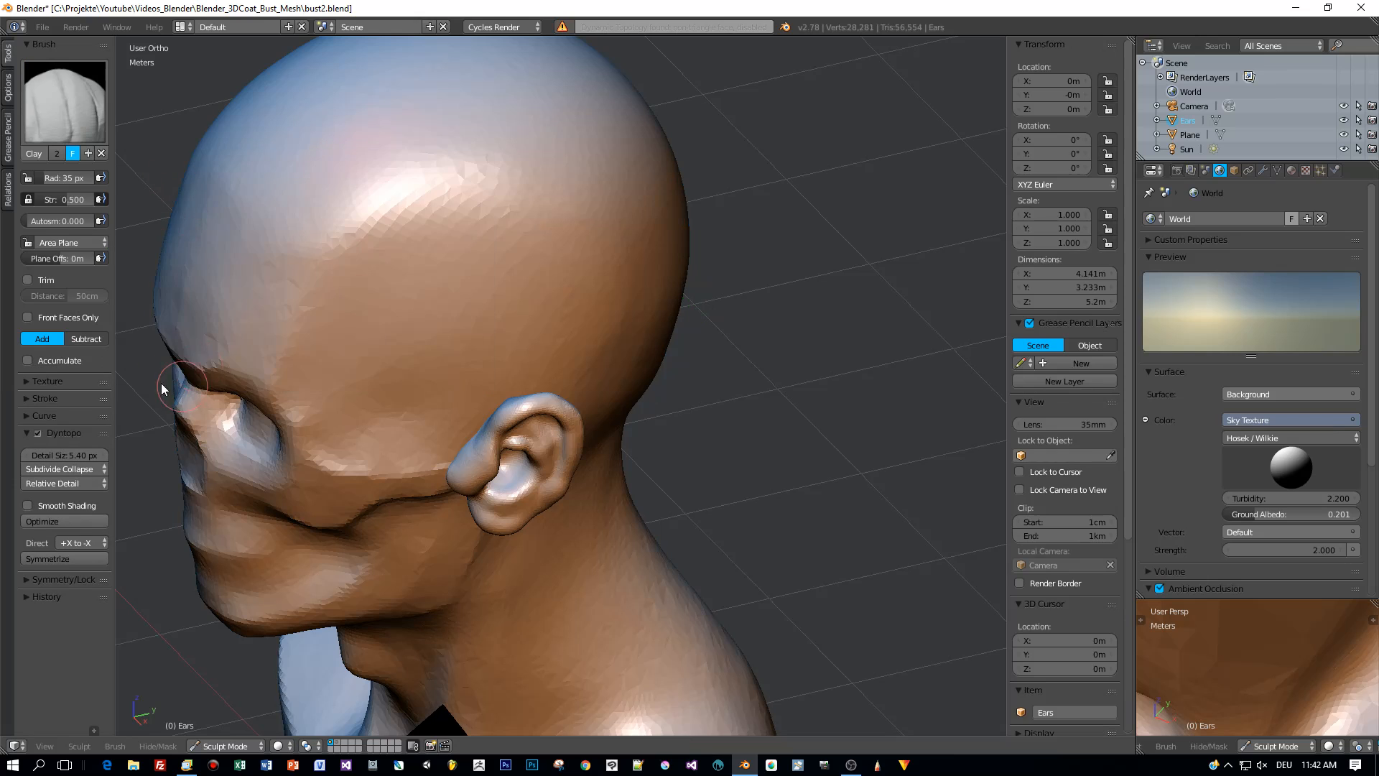
pyautogui.scroll(2, 494, 510)
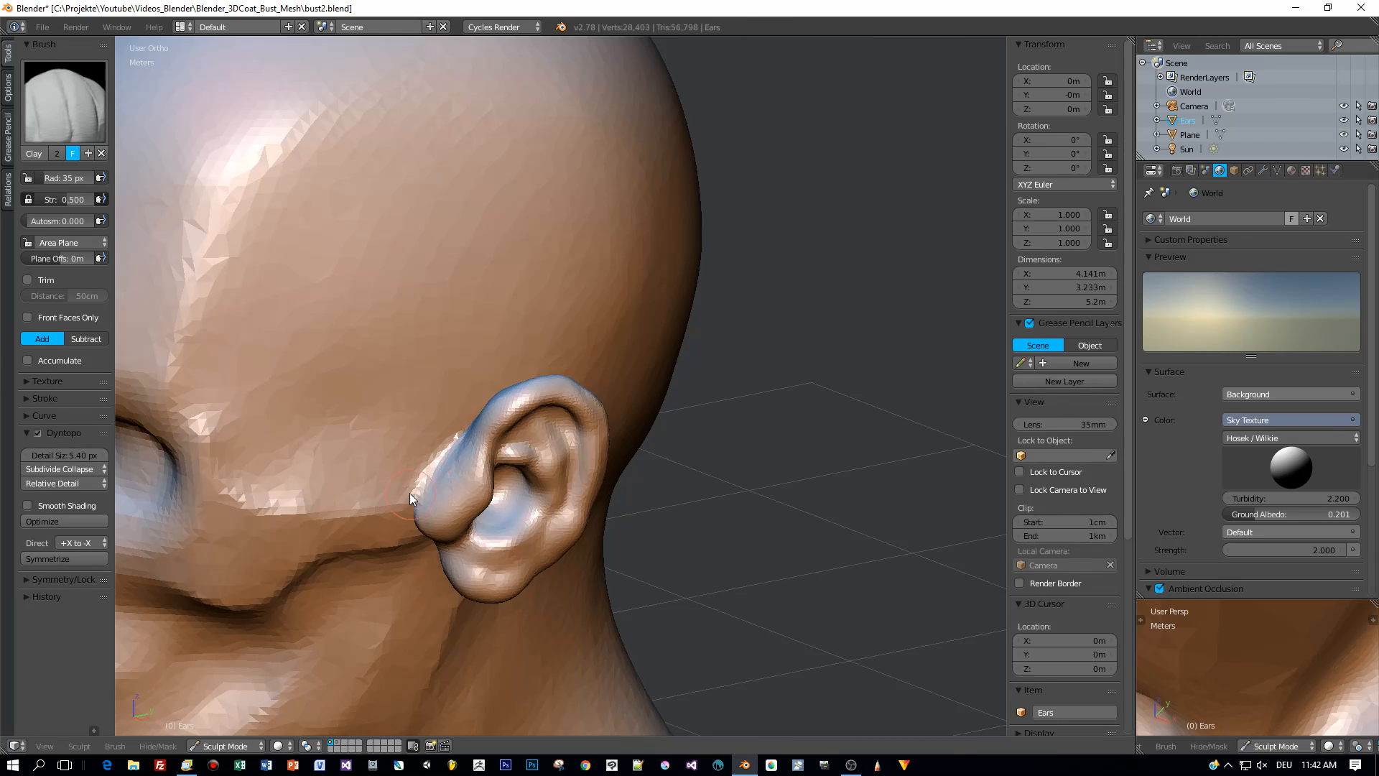
pyautogui.moveTo(447, 485); pyautogui.dragTo(463, 484, button='middle')
pyautogui.moveTo(433, 490); pyautogui.dragTo(442, 484)
pyautogui.moveTo(458, 468); pyautogui.dragTo(474, 494, button='middle')
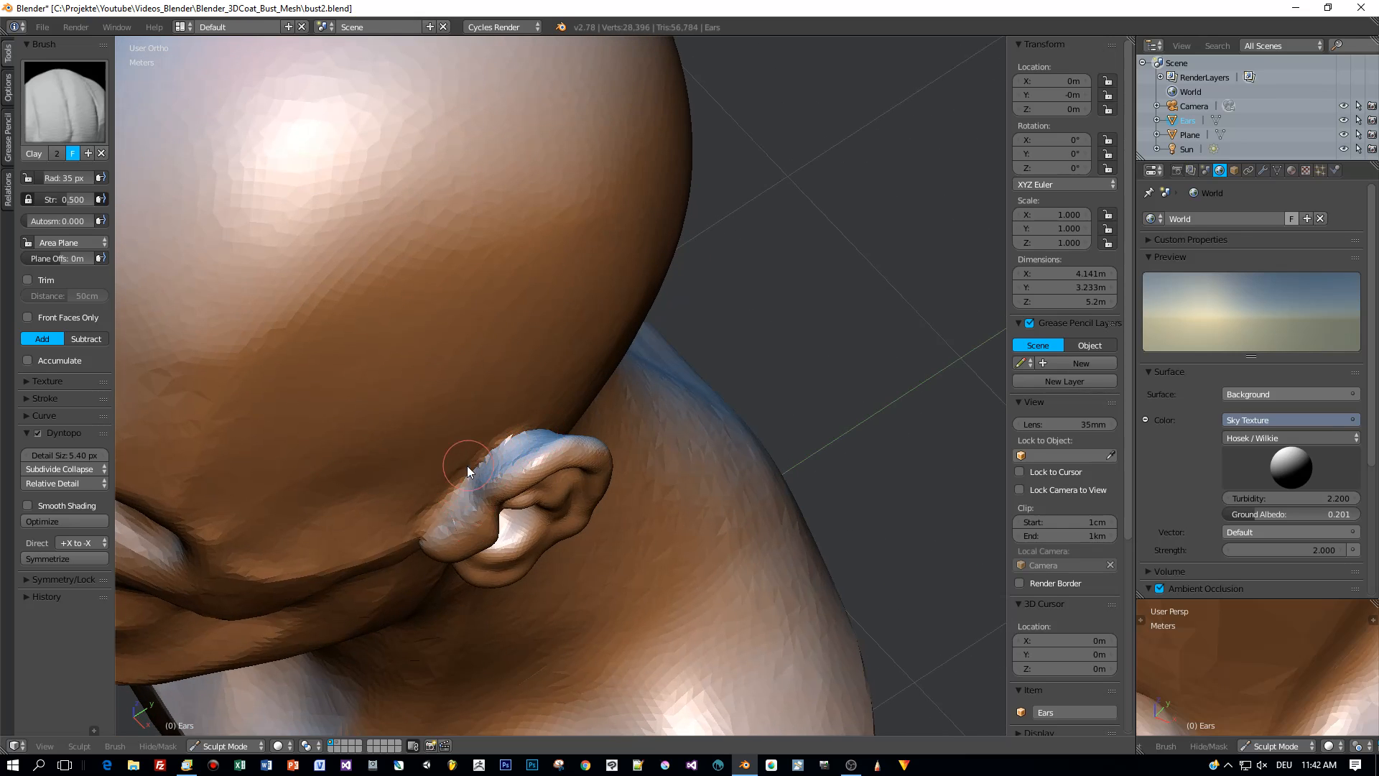
pyautogui.moveTo(609, 424); pyautogui.dragTo(506, 393, button='middle')
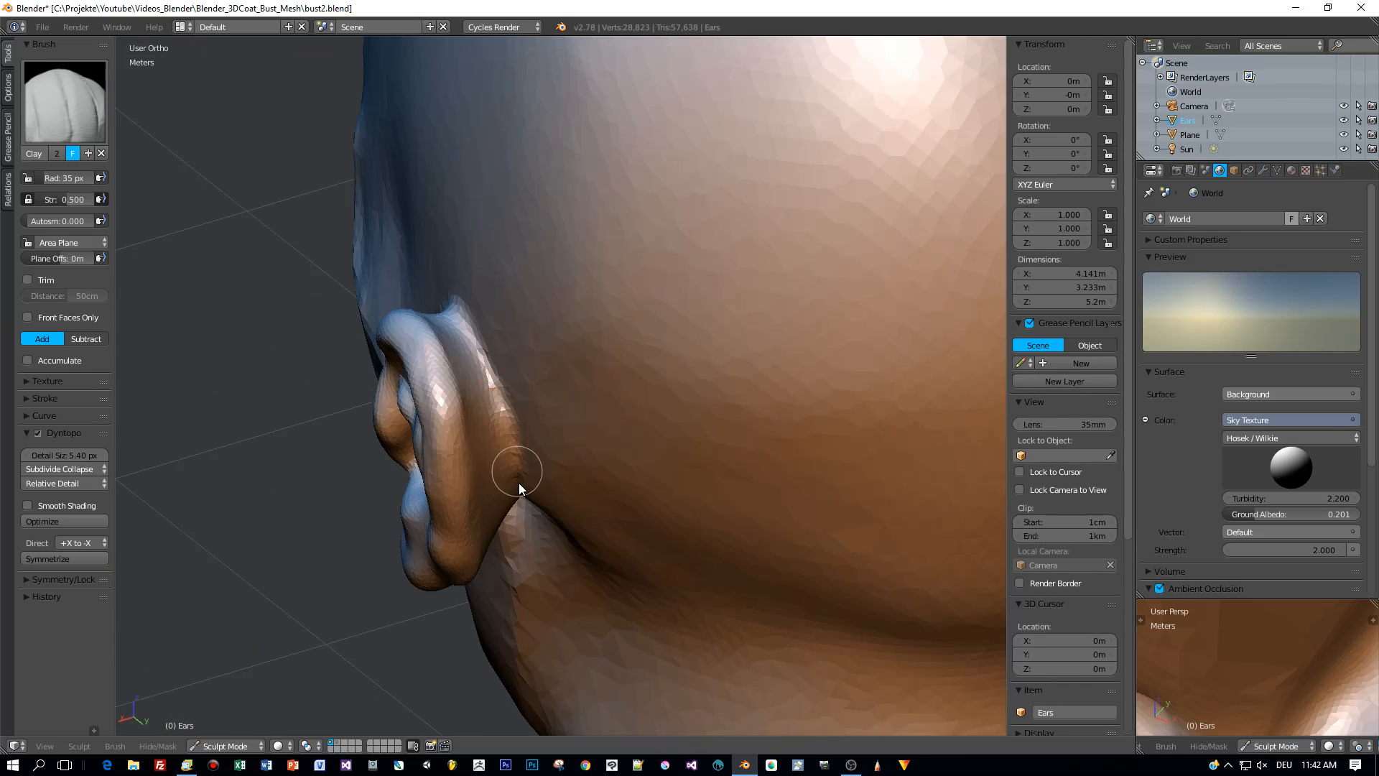
pyautogui.moveTo(517, 456); pyautogui.dragTo(509, 537, button='middle')
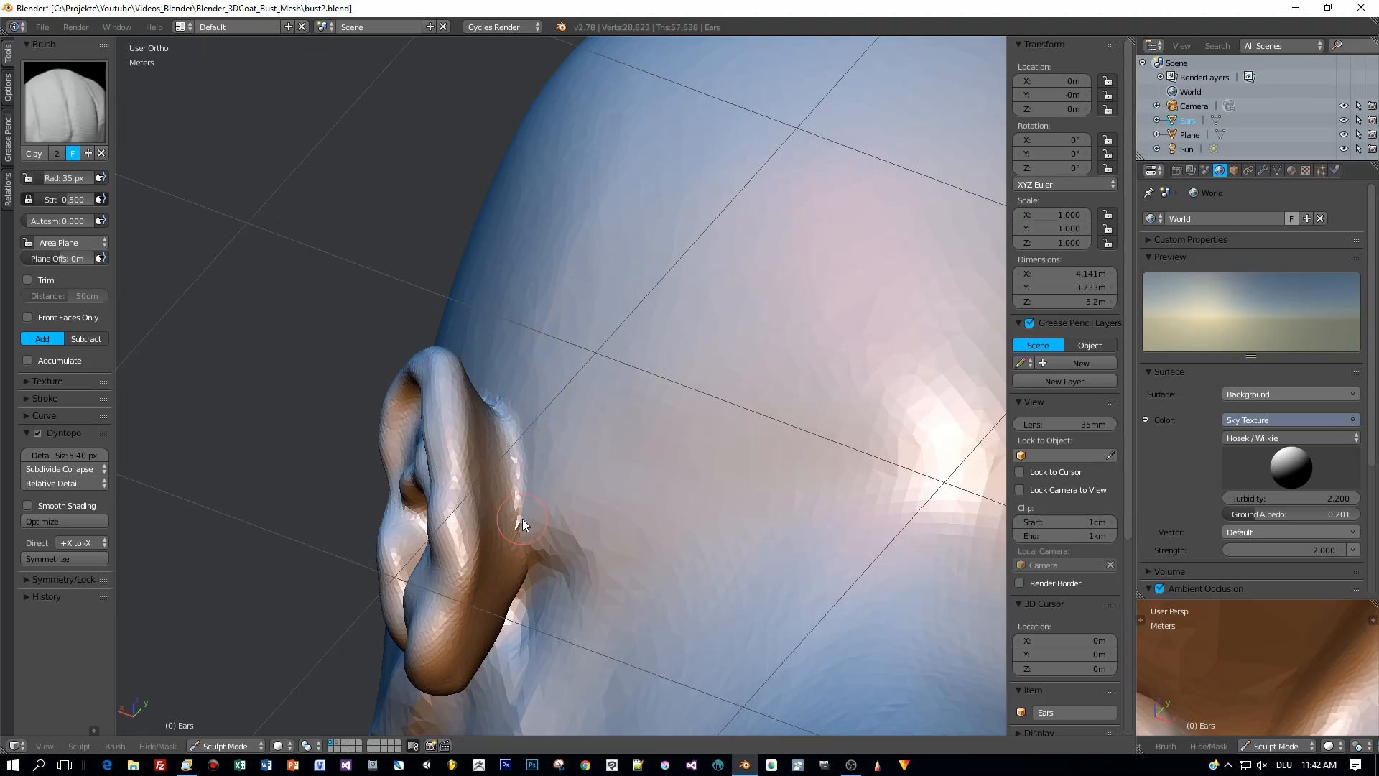
# Build up clay along the front seam between the ear and the cheek and check the blend on the whole head
pyautogui.moveTo(545, 547); pyautogui.dragTo(403, 238, button='middle')
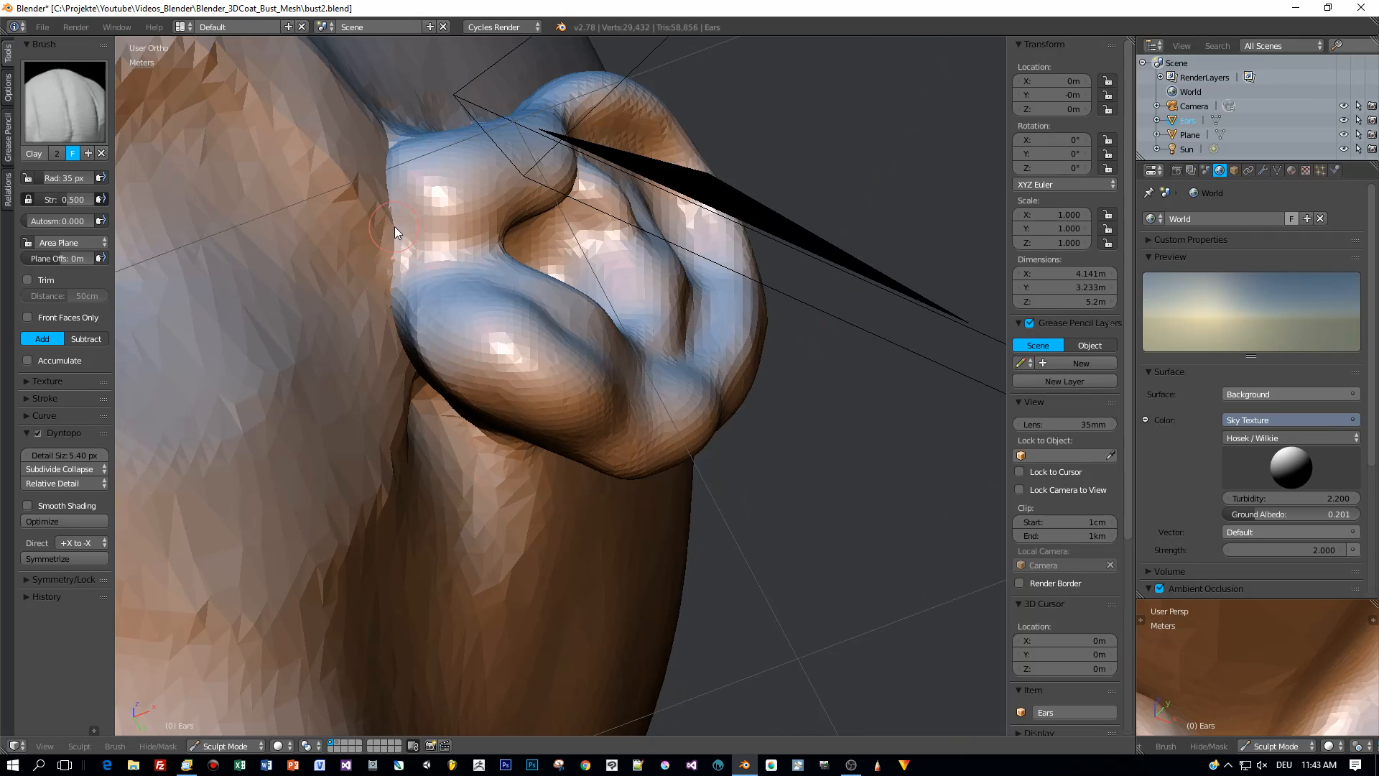
pyautogui.moveTo(398, 241); pyautogui.dragTo(402, 330, button='middle')
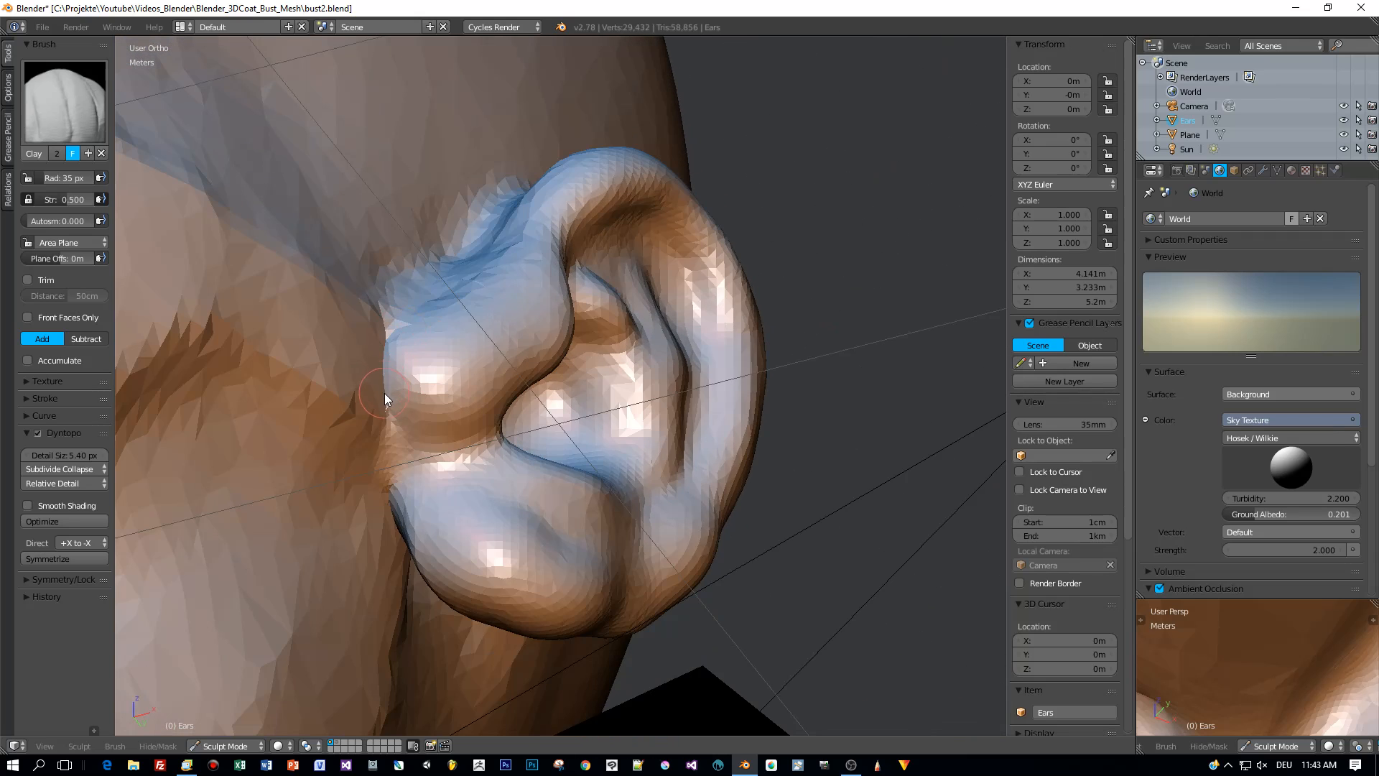
pyautogui.scroll(4, 385, 393)
pyautogui.keyDown('shift'); pyautogui.moveTo(315, 406); pyautogui.dragTo(581, 418, button='middle'); pyautogui.keyUp('shift')
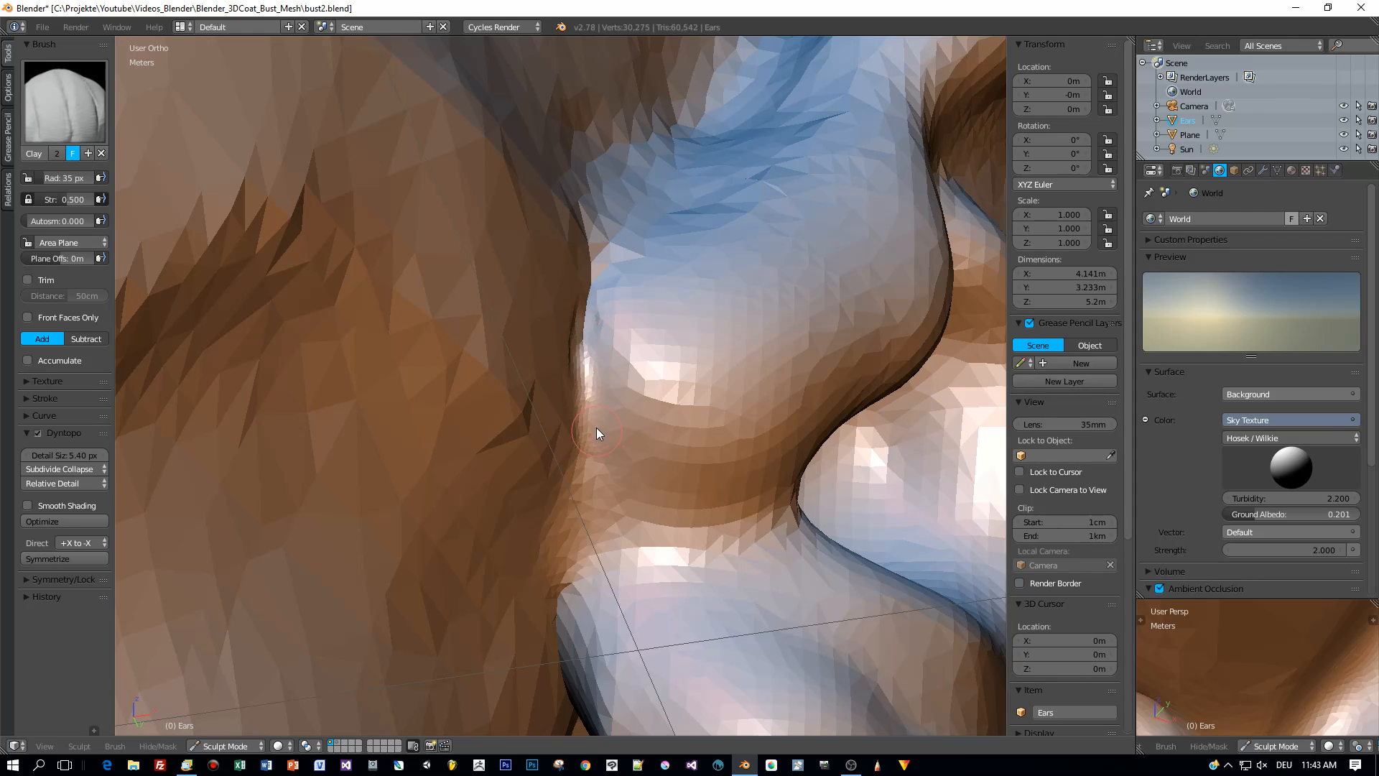
pyautogui.scroll(-1, 588, 330)
pyautogui.moveTo(587, 331); pyautogui.dragTo(579, 369, button='middle')
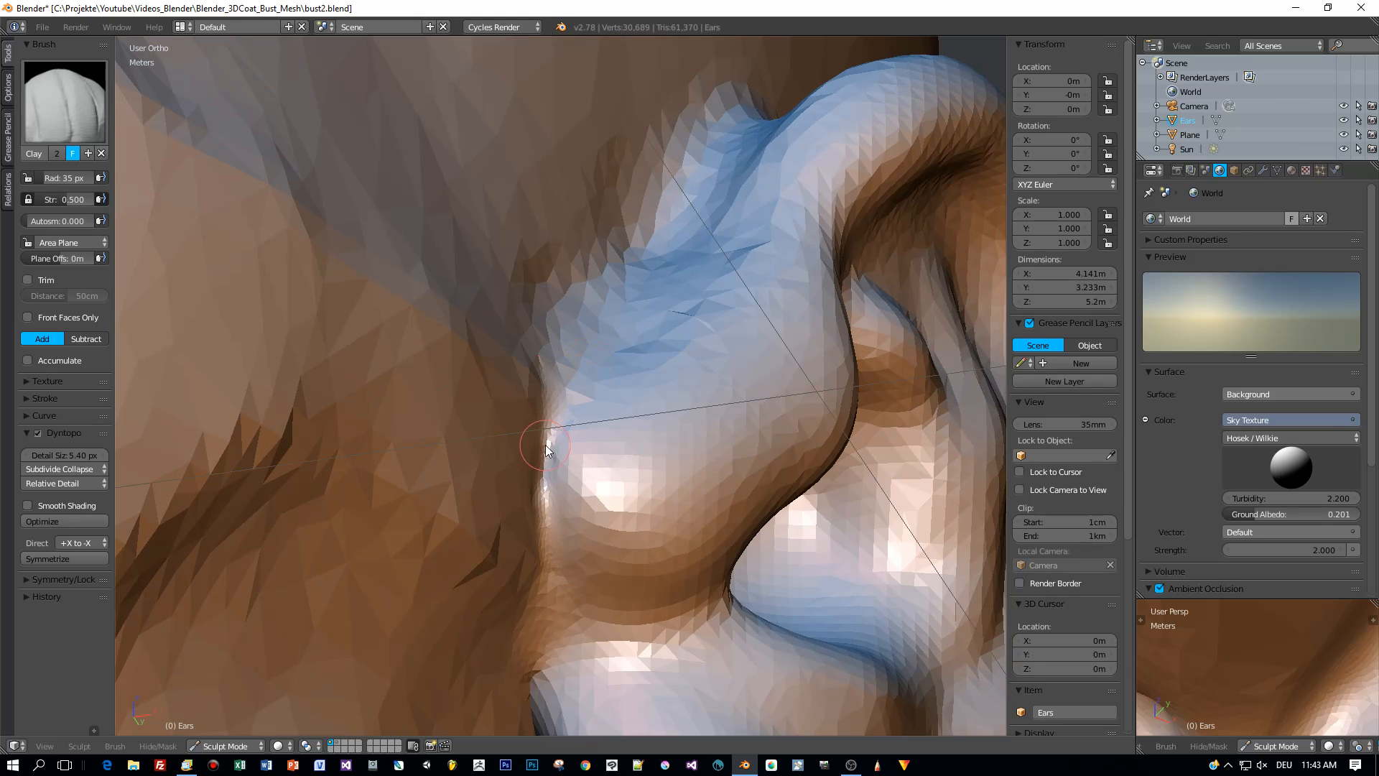
pyautogui.scroll(-3, 560, 503)
pyautogui.moveTo(579, 497); pyautogui.dragTo(760, 398, button='middle')
pyautogui.scroll(-4, 626, 511)
pyautogui.scroll(3, 754, 367)
pyautogui.scroll(-5, 760, 398)
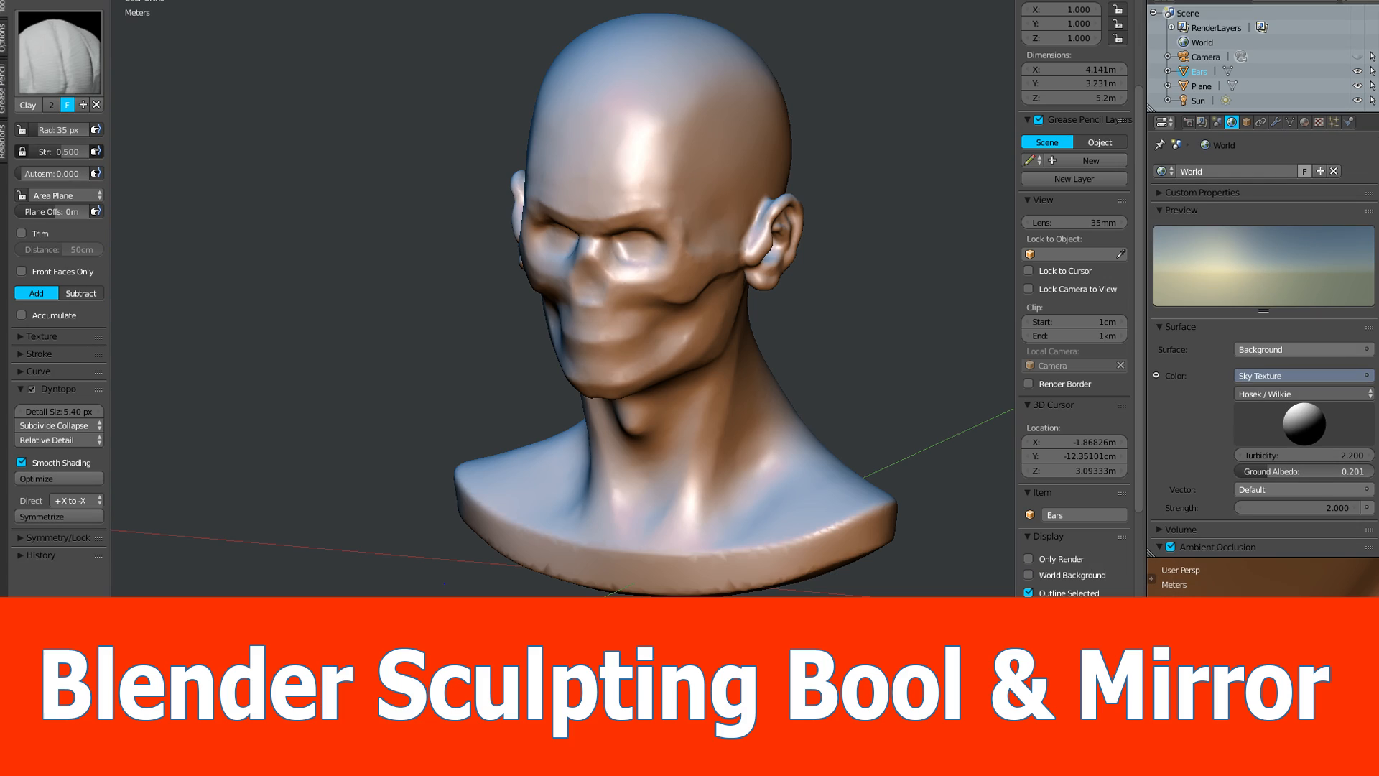